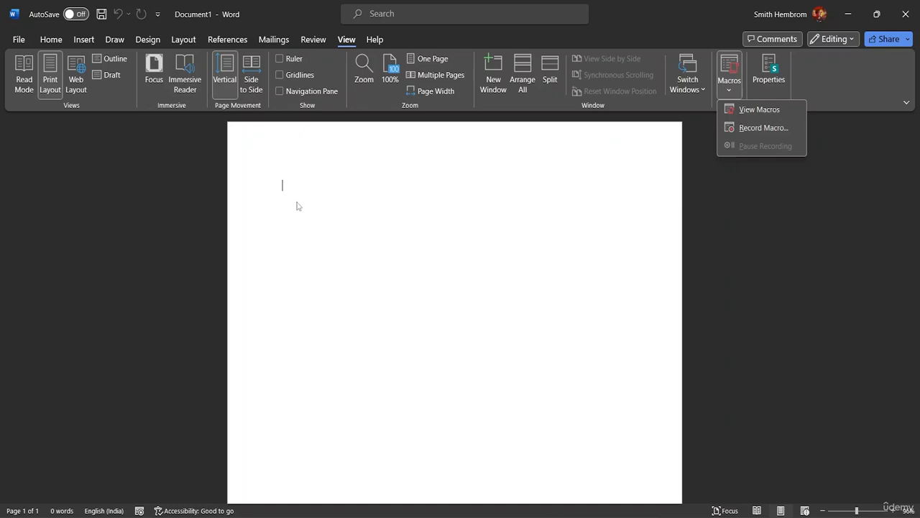
Step: Try to start recording a macro named class Project Format that is assigned to a keyboard shortcut
left_click(705, 173)
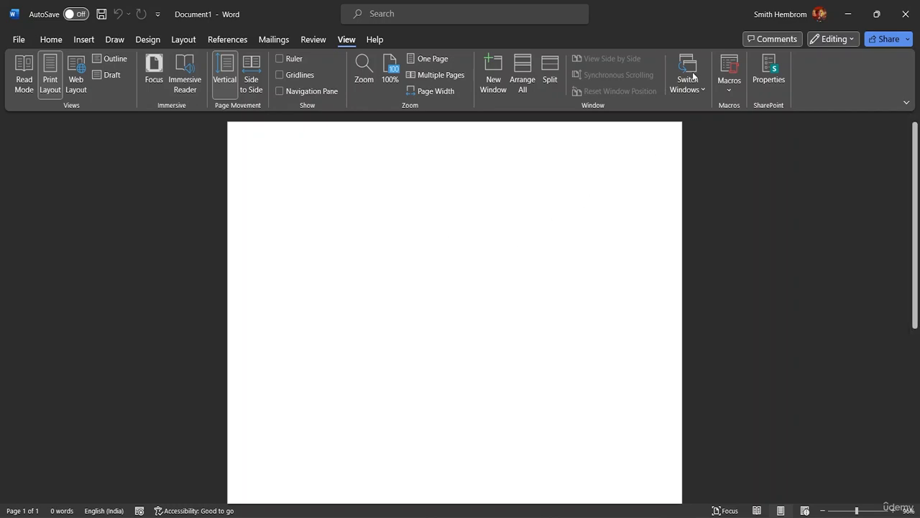
left_click(730, 92)
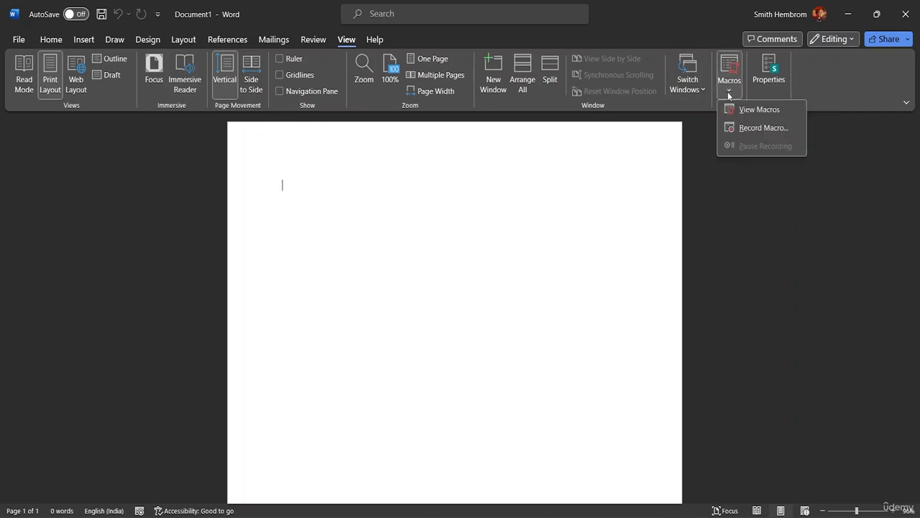
left_click(735, 129)
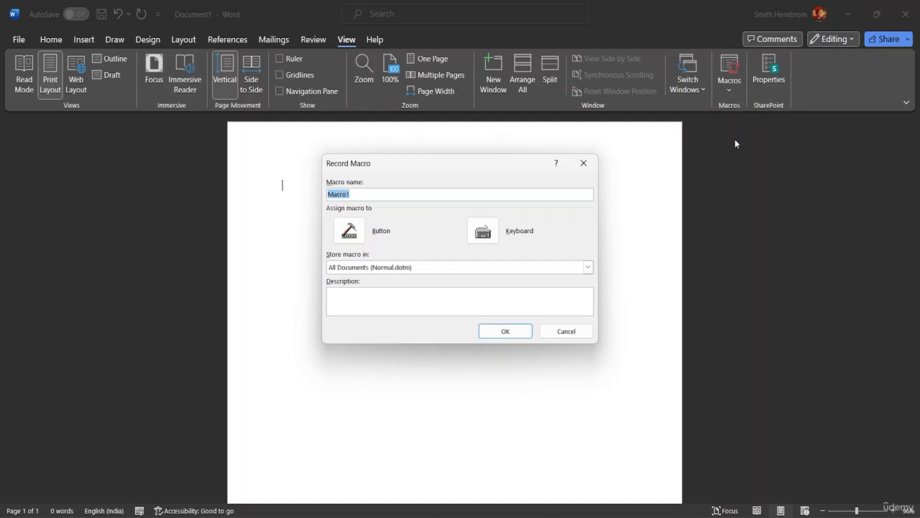
left_click(355, 195)
key("BackSpace")
key("BackSpace")
key("BackSpace")
key("BackSpace")
key("BackSpace")
key("BackSpace")
type("cc")
key("BackSpace")
type("ls")
key("BackSpace")
type("ass Project Formaa")
key("BackSpace")
type("t")
left_click(483, 237)
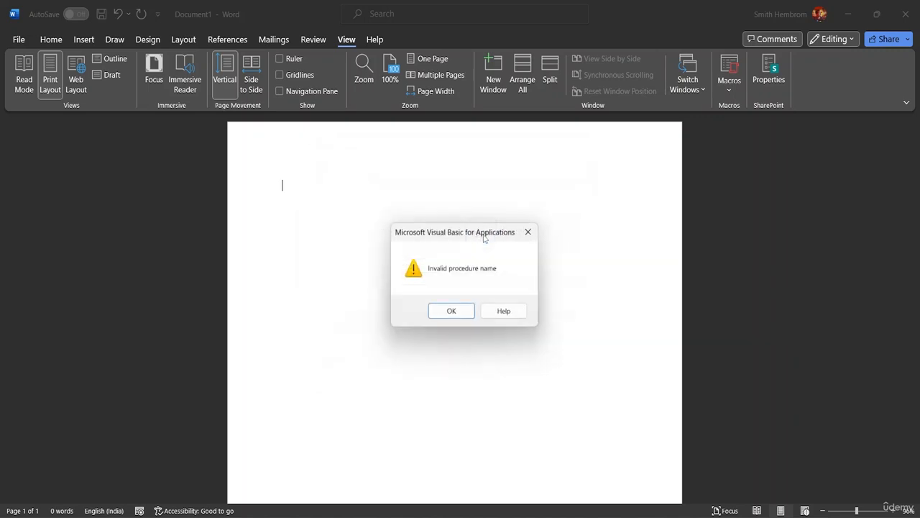
left_click(461, 312)
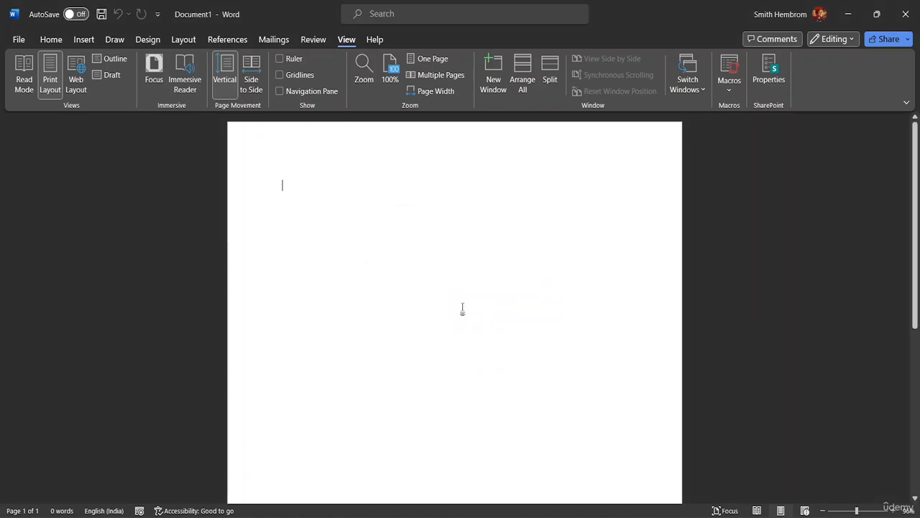
Step: Start recording the macro Macro1 for all documents and assign it the keyboard shortcut Ctrl+Shift+C
left_click(727, 90)
left_click(751, 127)
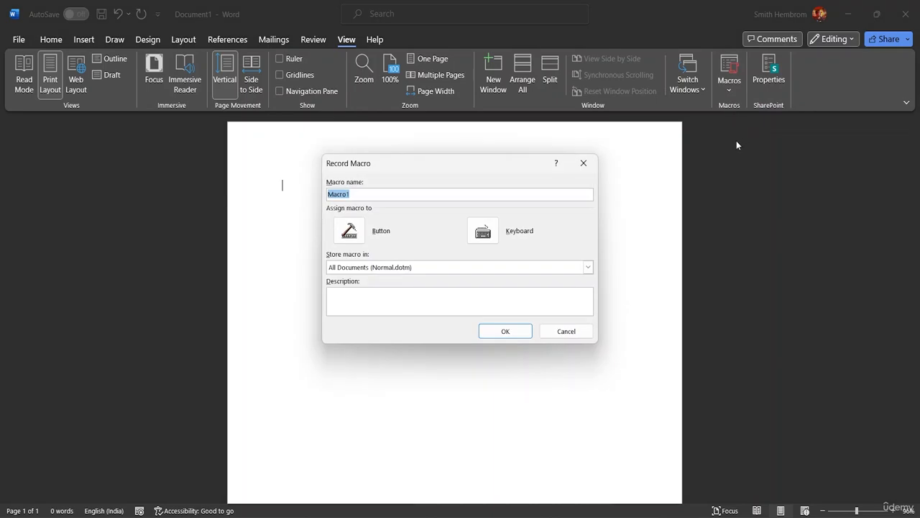
left_click(361, 195)
left_click(491, 233)
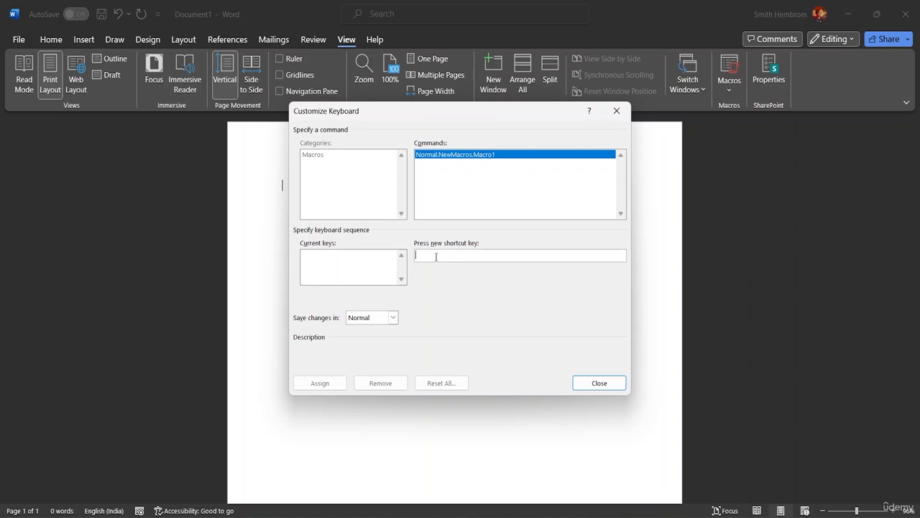
key("ctrl+shift+c")
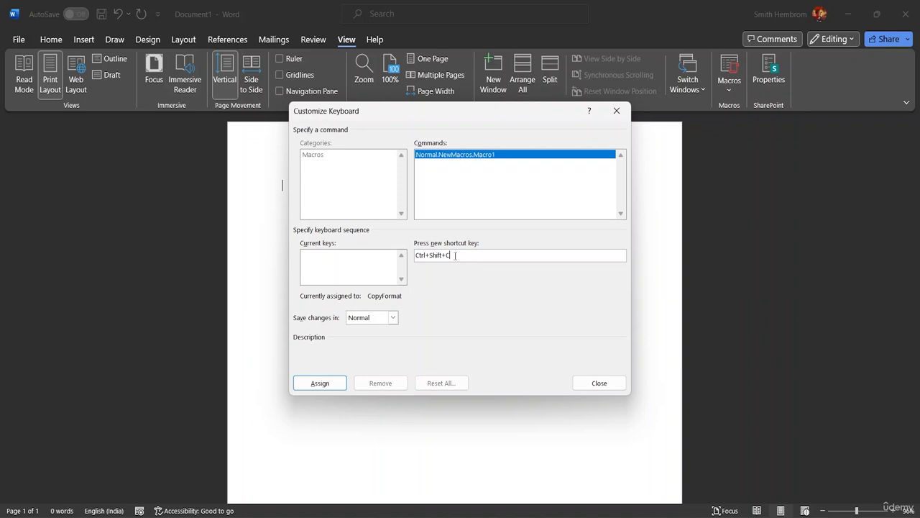
left_click(320, 383)
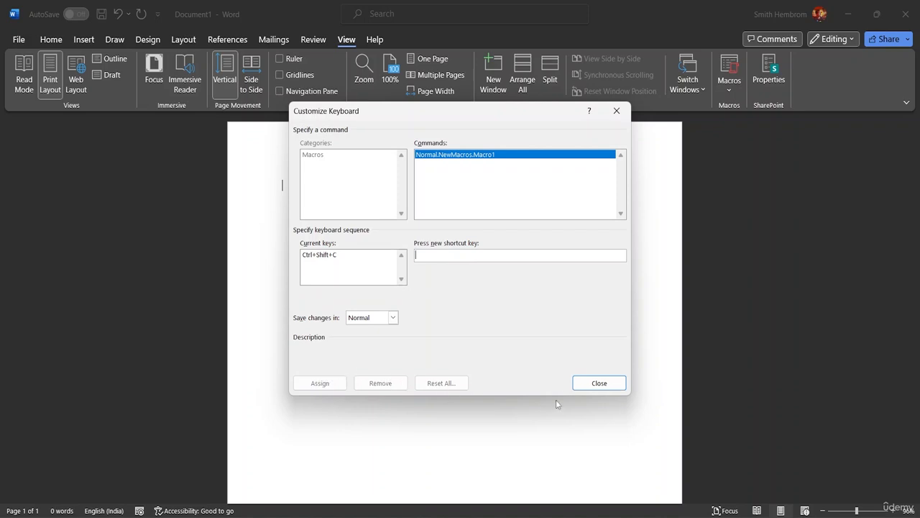
left_click(596, 383)
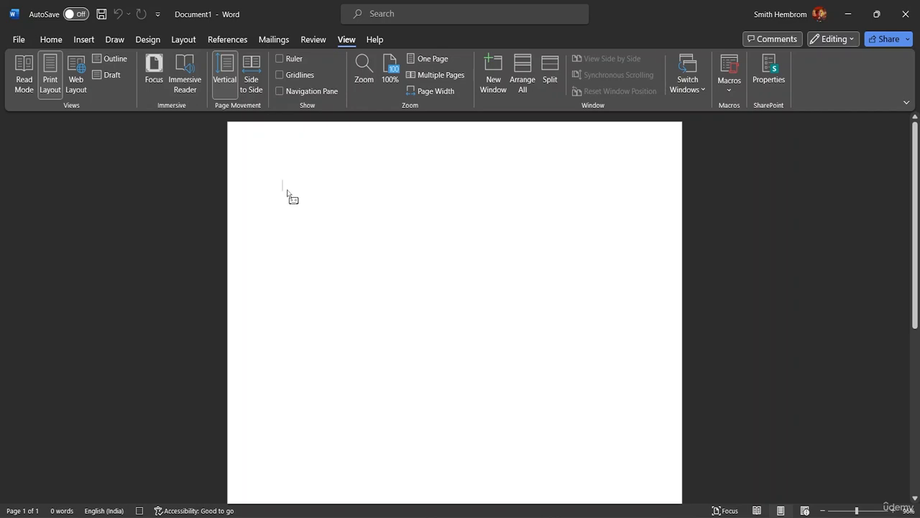
Step: Enter the line "Description:" at the start of the page and leave blank lines below it
type("Desc")
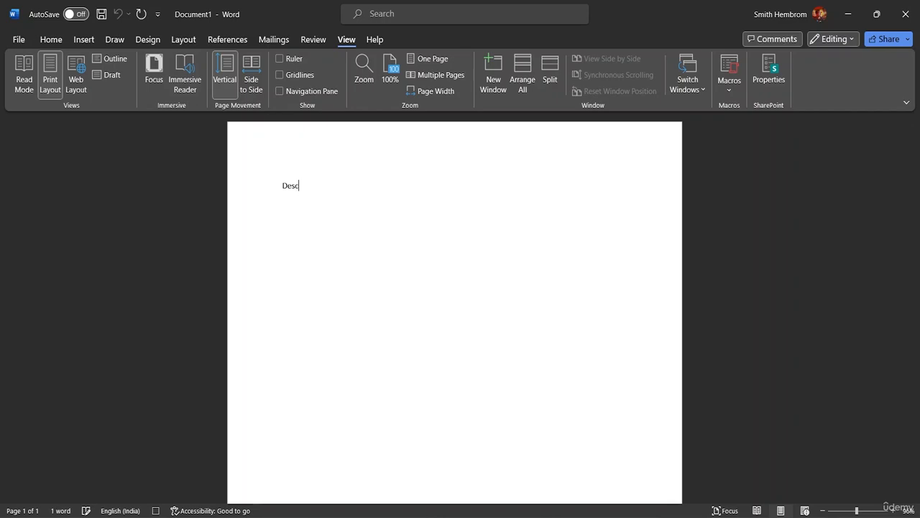
type("ription:")
key("Return")
Step: Add the lines "Step-1" and "Step-2" below the description heading
type("Skt")
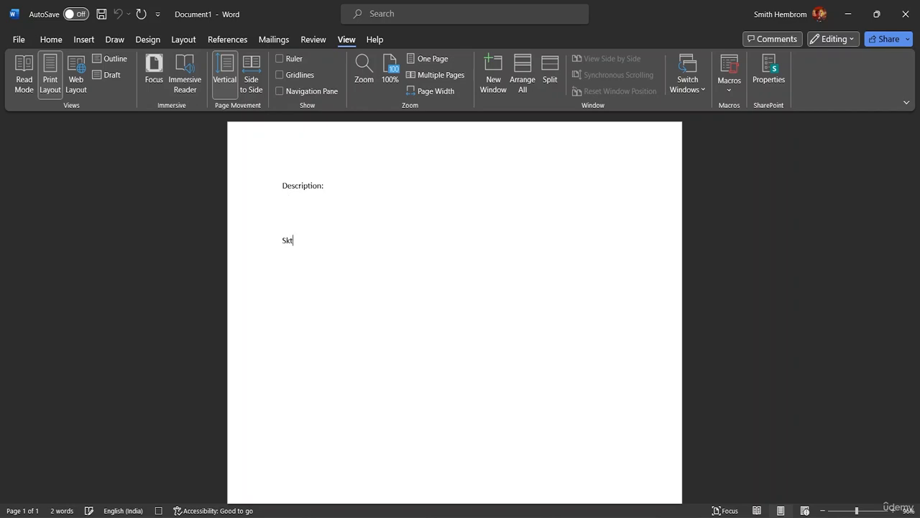
key("BackSpace")
key("BackSpace")
type("tep-1")
key("Return")
type("Step-2")
key("Return")
Step: Continue the list with the lines "Step -3", "Step- 4" and "Step- 5"
type("Step -3 Step-5")
key("BackSpace")
key("BackSpace")
type("-4")
key("BackSpace")
type("4")
key("Return")
type("Step- 5")
key("Return")
key("Return")
Step: Add the line "Outcome:" below the step list, separated from it by a blank line
type("Outxc")
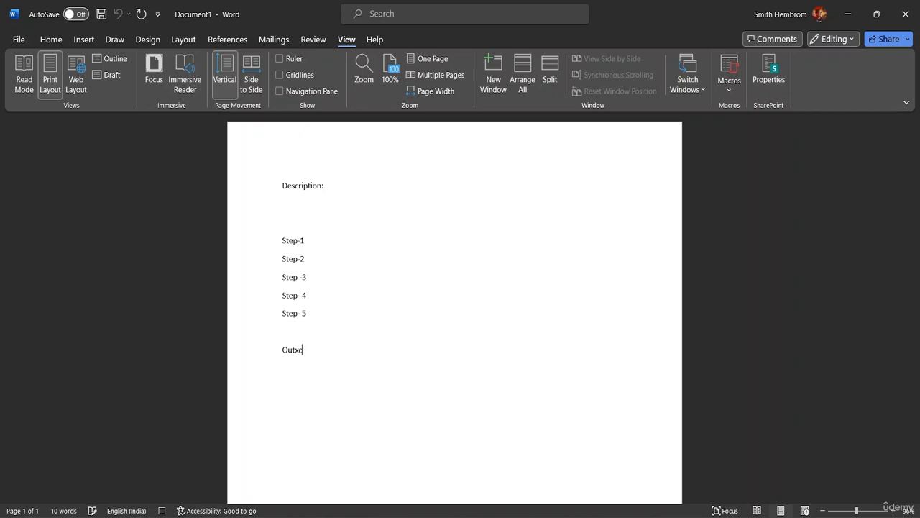
key("BackSpace")
type("ci,e")
key("BackSpace")
key("BackSpace")
key("BackSpace")
type("ome")
type(":")
key("Return")
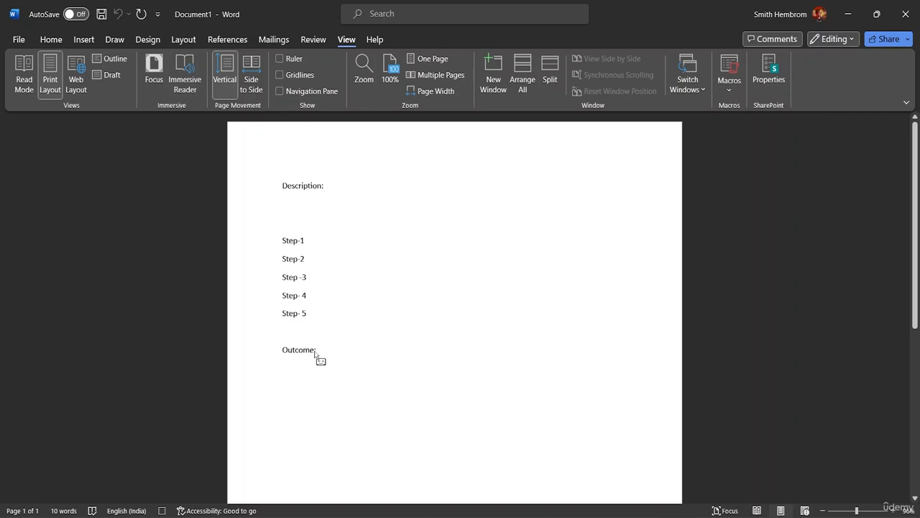
Step: Set the font size of all the text to 18 and remove one blank line above Step-1
left_click_drag(315, 352, 289, 193)
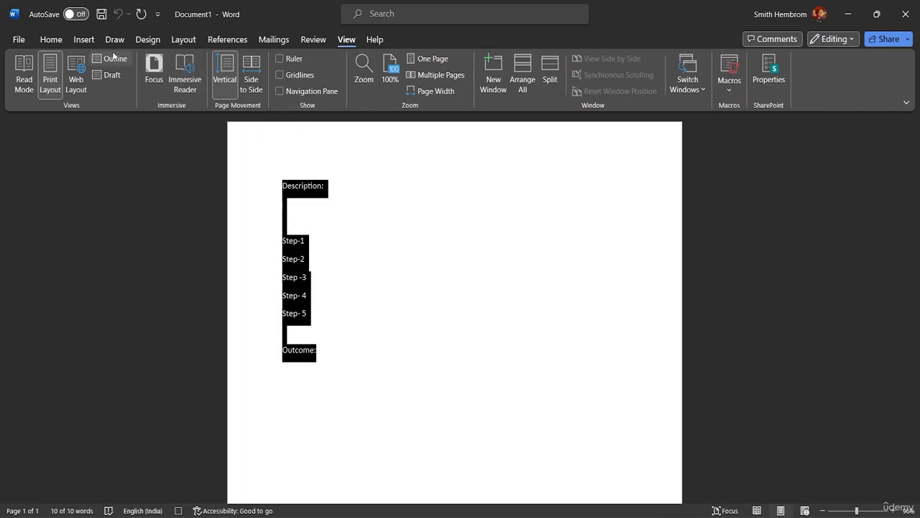
left_click(52, 40)
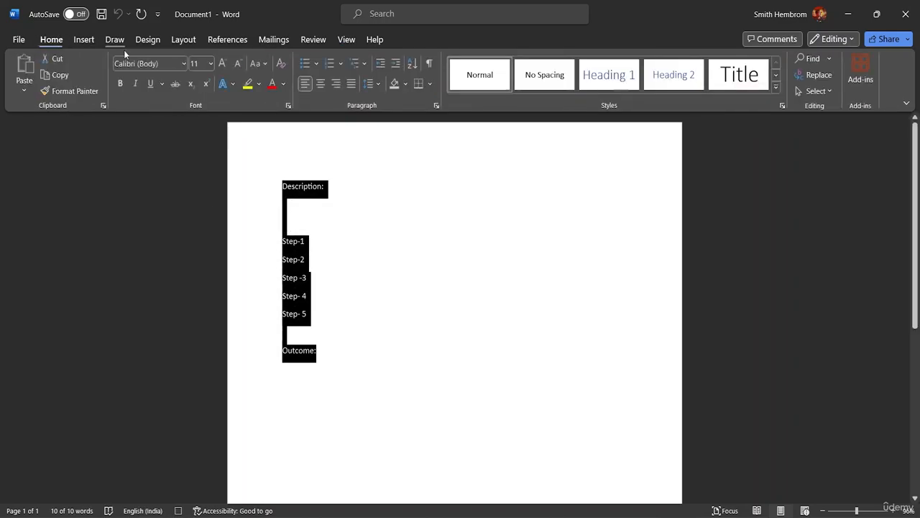
left_click(211, 63)
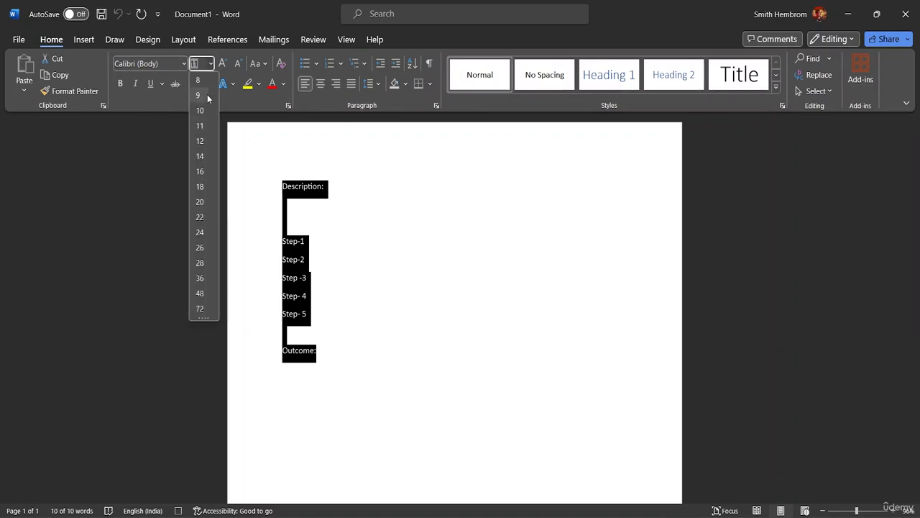
left_click(201, 186)
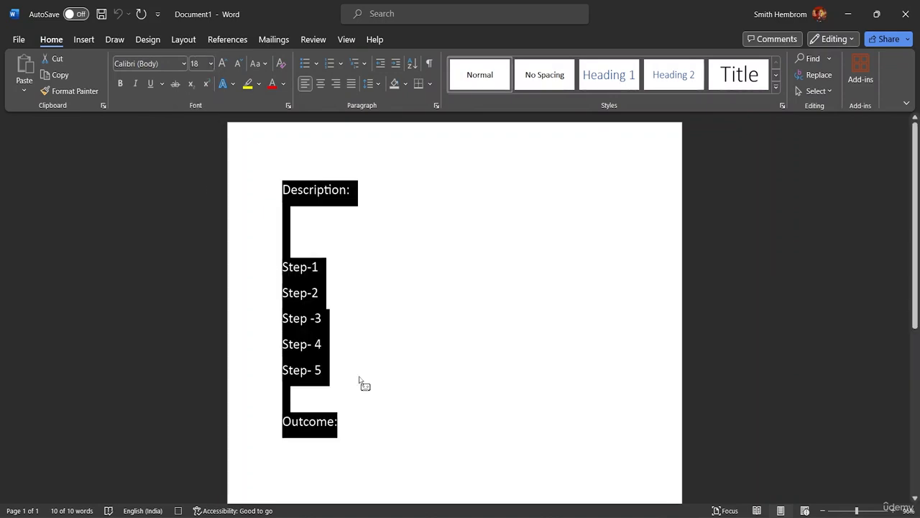
left_click(348, 426)
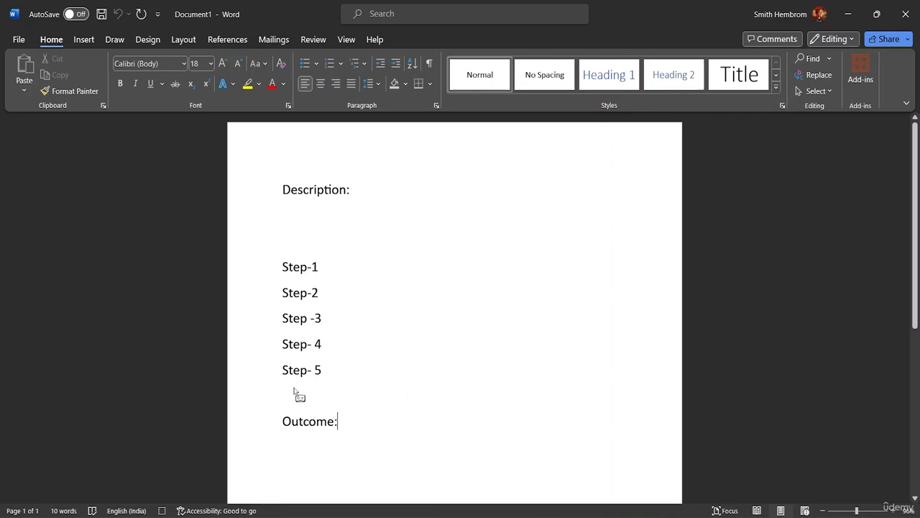
left_click(290, 253)
key("BackSpace")
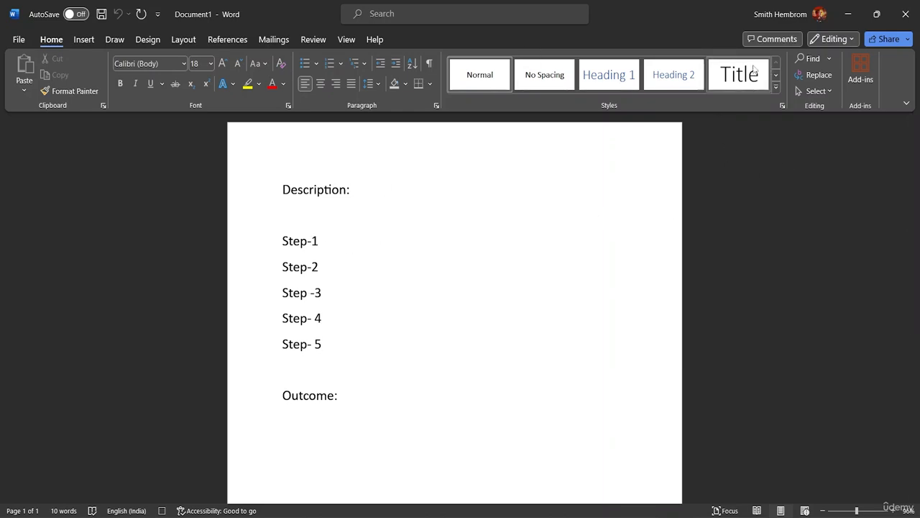
Step: Stop recording the macro
left_click(348, 40)
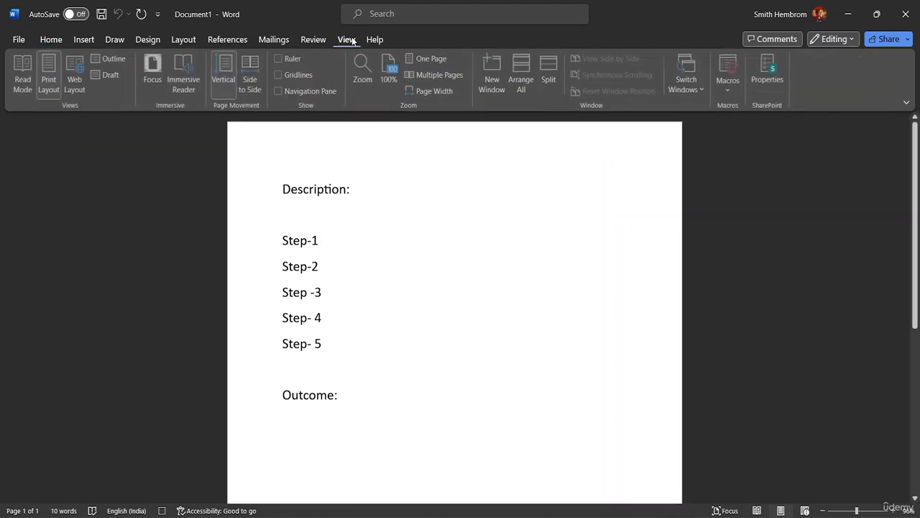
left_click(735, 88)
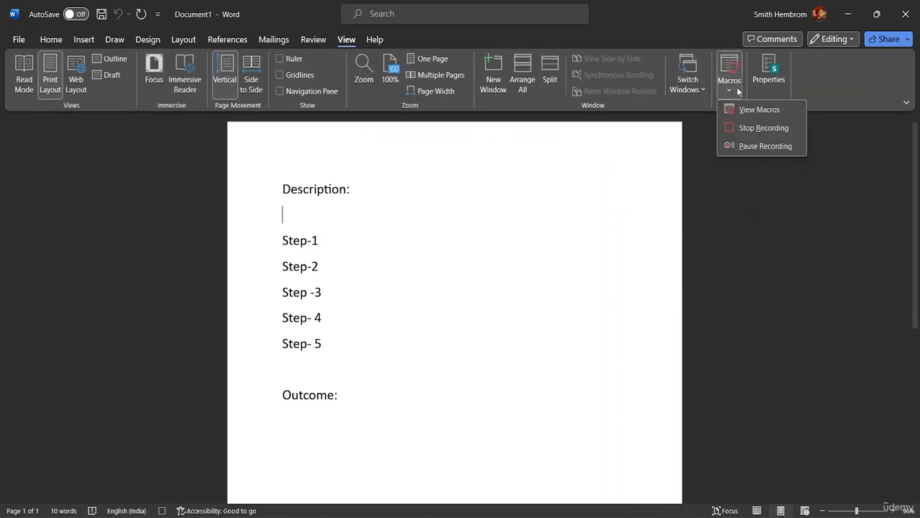
left_click(758, 127)
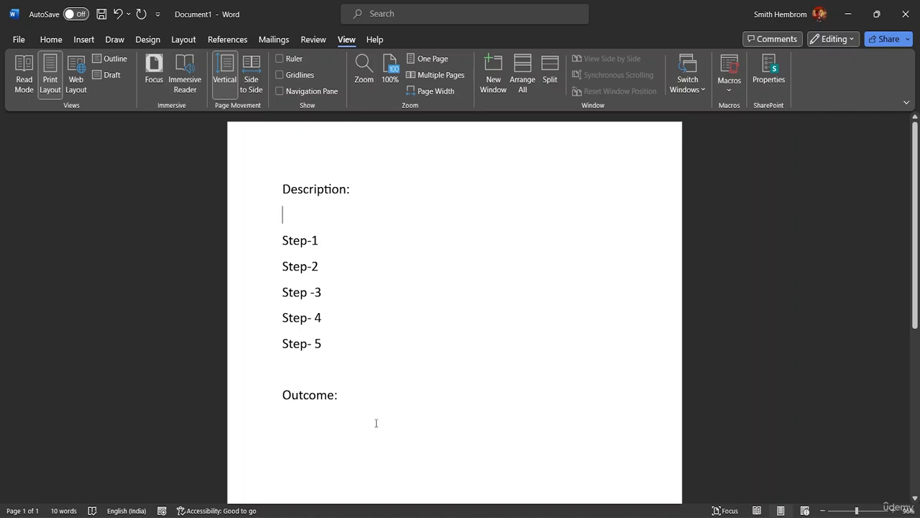
Step: Delete all the text from Description to Outcome to leave the page empty
left_click(348, 401)
left_click_drag(342, 396, 291, 189)
left_click_drag(351, 393, 306, 186)
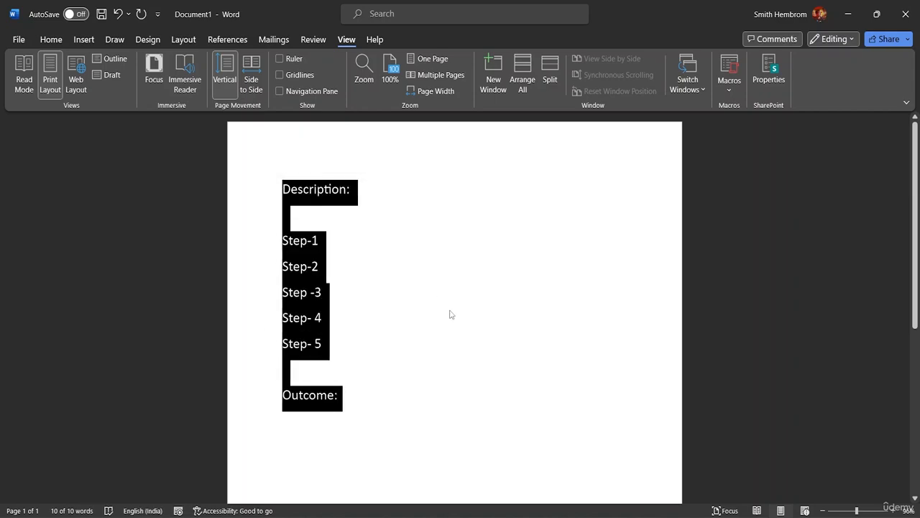
key("ctrl+z")
left_click_drag(343, 424, 272, 181)
key("ctrl+c")
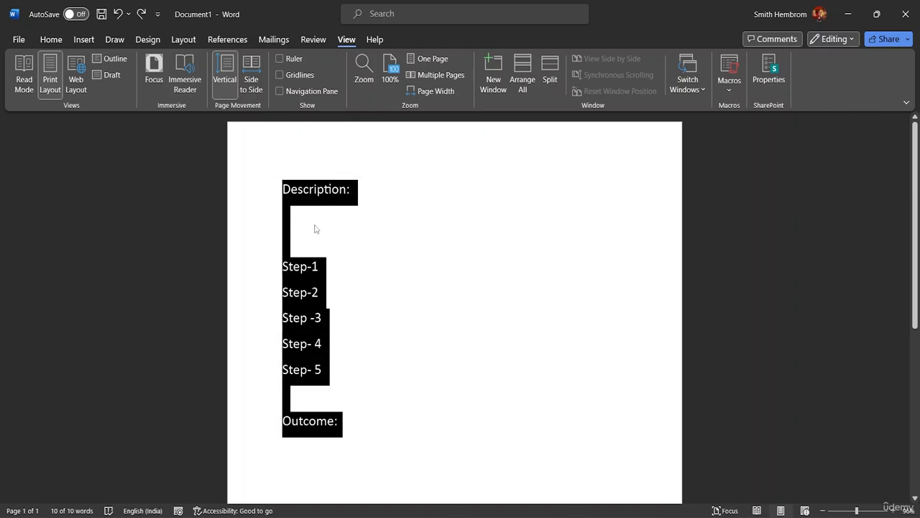
key("Delete")
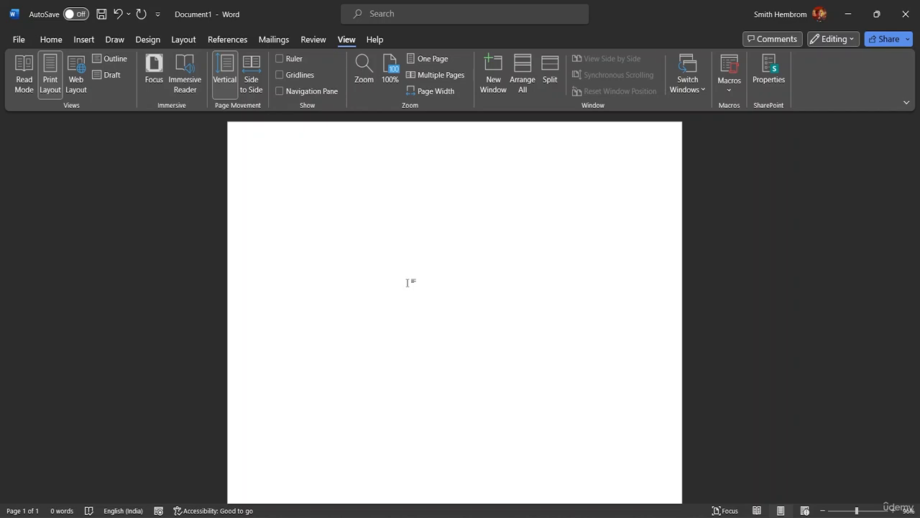
Step: Test the recorded macro by running it three times, starting a new line after the first inserted block
key("ctrl+m")
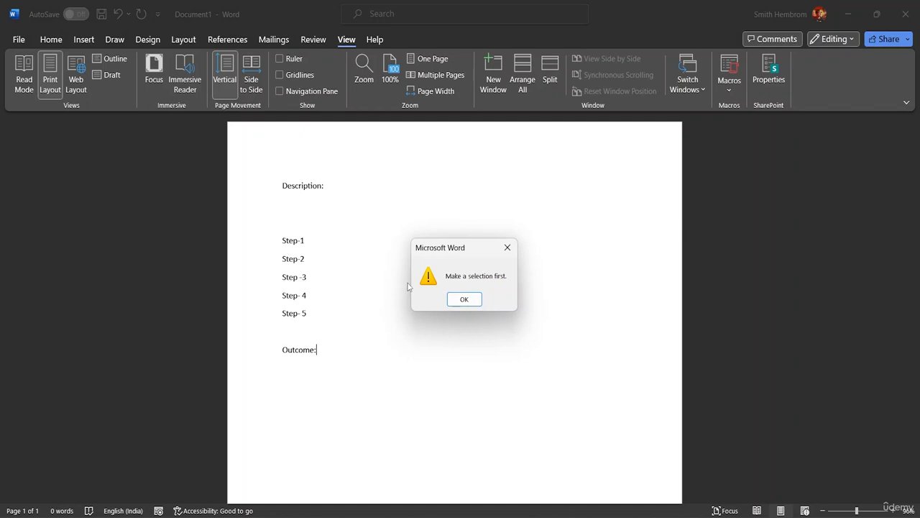
left_click(465, 299)
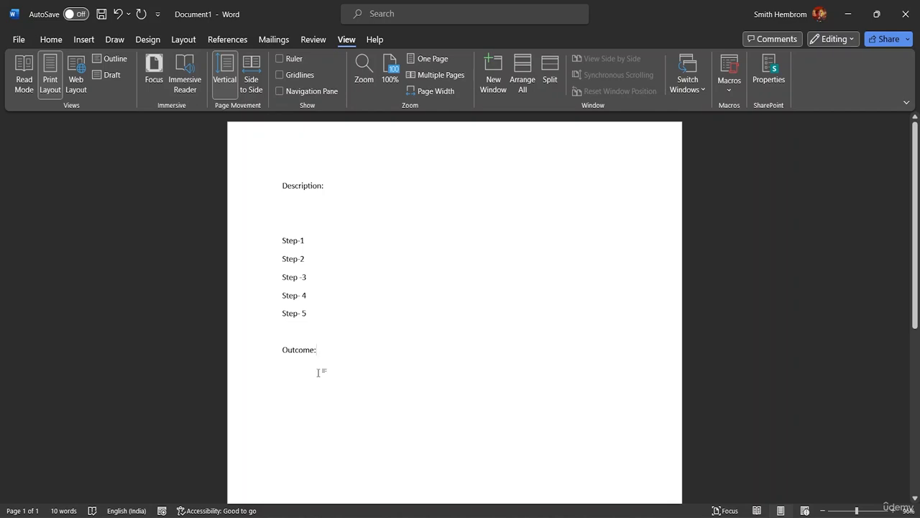
key("Return")
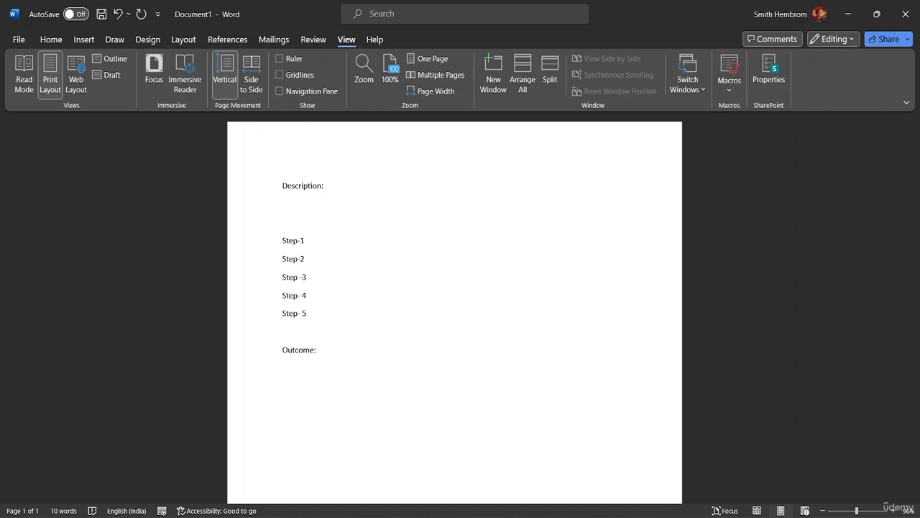
key("ctrl+v")
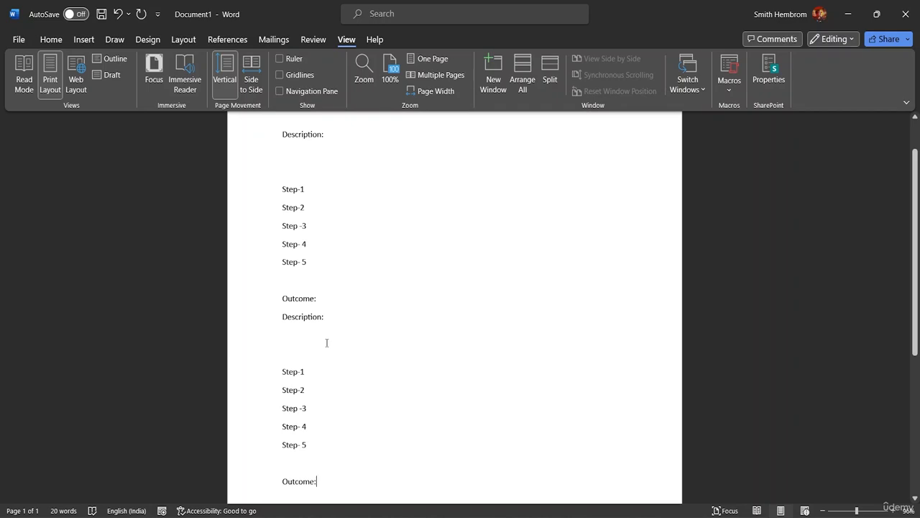
key("ctrl+v")
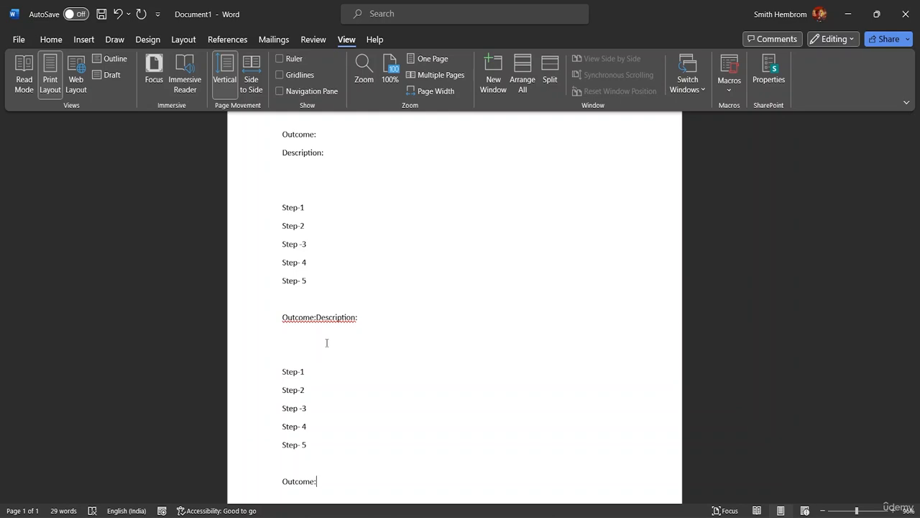
Step: Remove all the text blocks inserted by the macro test runs from the page
key("Return")
key("BackSpace")
key("BackSpace")
key("BackSpace")
key("BackSpace")
key("BackSpace")
key("BackSpace")
key("BackSpace")
key("BackSpace")
key("BackSpace")
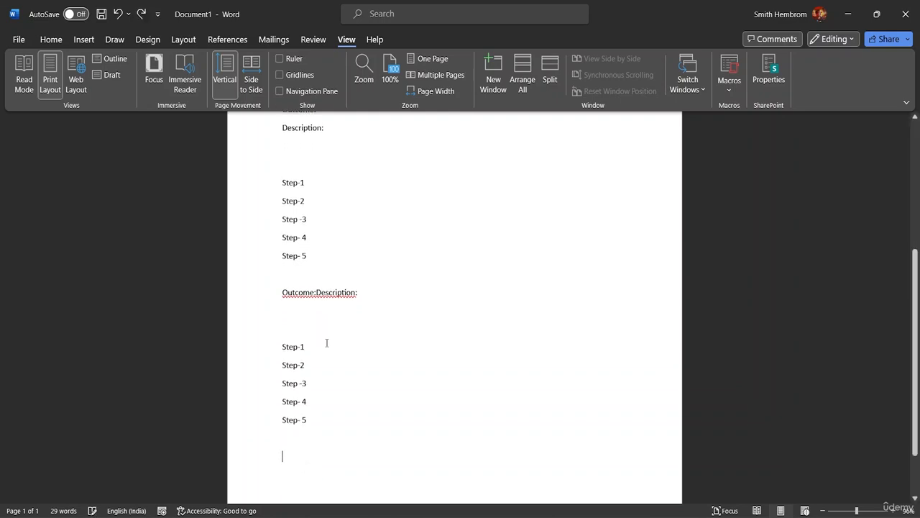
key("BackSpace")
key("BackSpace")
key("BackSpace")
key("BackSpace")
key("BackSpace")
key("BackSpace")
key("BackSpace")
key("BackSpace")
key("BackSpace")
key("BackSpace")
key("BackSpace")
key("BackSpace")
key("BackSpace")
key("BackSpace")
key("BackSpace")
key("BackSpace")
key("BackSpace")
key("BackSpace")
key("BackSpace")
key("BackSpace")
key("BackSpace")
key("BackSpace")
key("BackSpace")
key("BackSpace")
key("BackSpace")
key("BackSpace")
key("BackSpace")
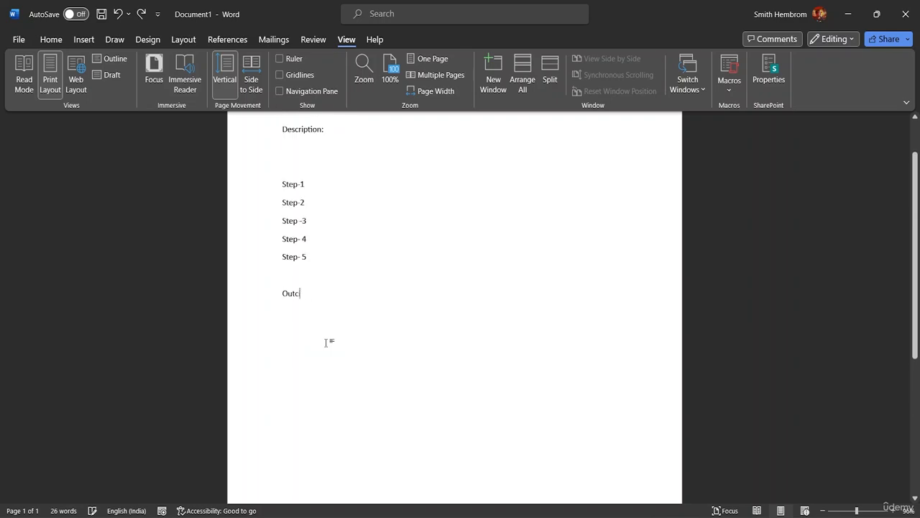
key("BackSpace")
key("BackSpace")
key("BackSpace")
key("BackSpace")
key("BackSpace")
key("BackSpace")
key("BackSpace")
key("BackSpace")
key("BackSpace")
key("BackSpace")
key("BackSpace")
key("BackSpace")
key("BackSpace")
key("BackSpace")
key("BackSpace")
key("BackSpace")
key("BackSpace")
key("BackSpace")
key("BackSpace")
key("BackSpace")
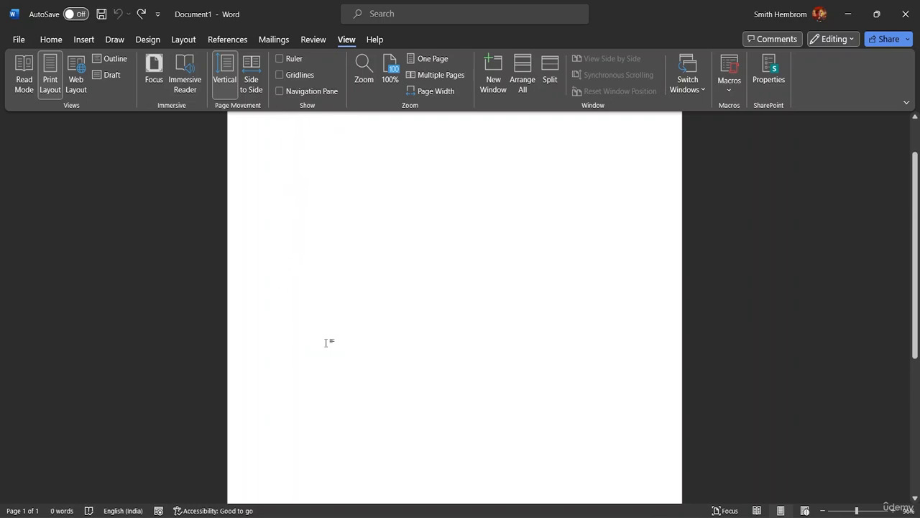
Step: Open the list of recorded macros to check the name of the stored macro and close the list
left_click(729, 89)
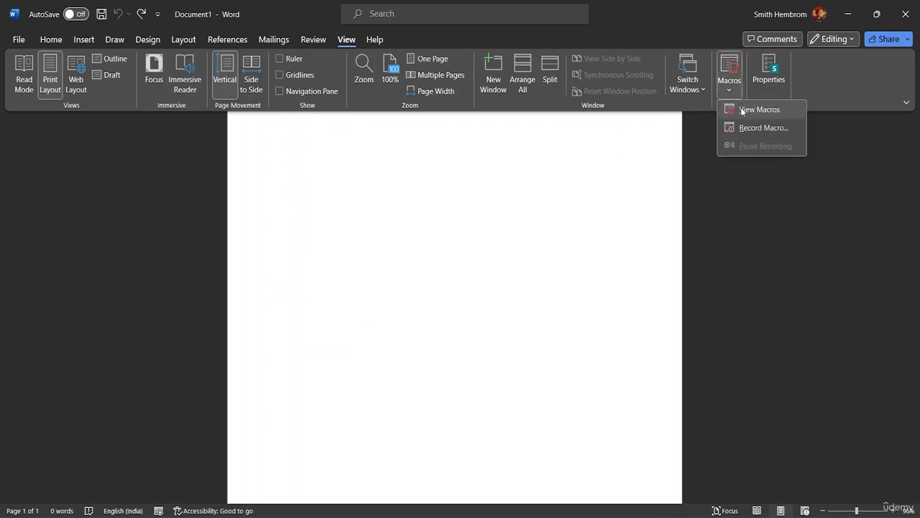
left_click(742, 110)
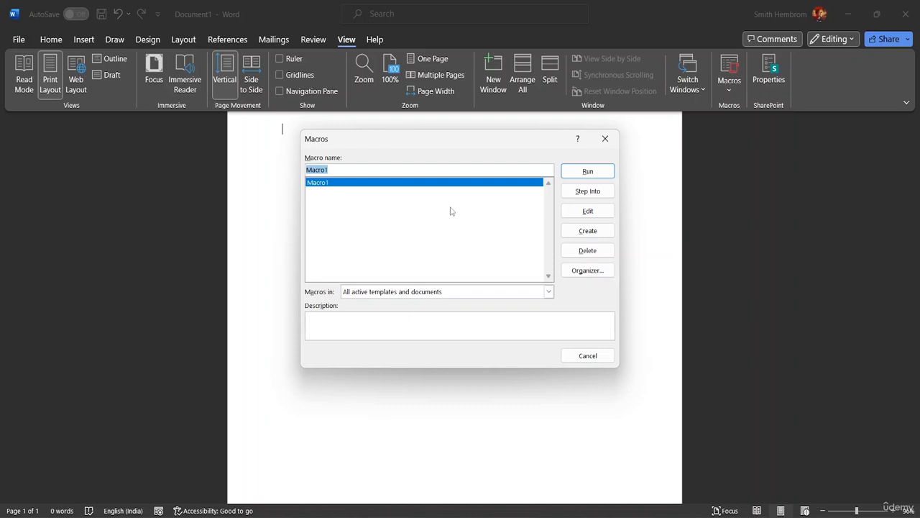
left_click(342, 168)
left_click(606, 138)
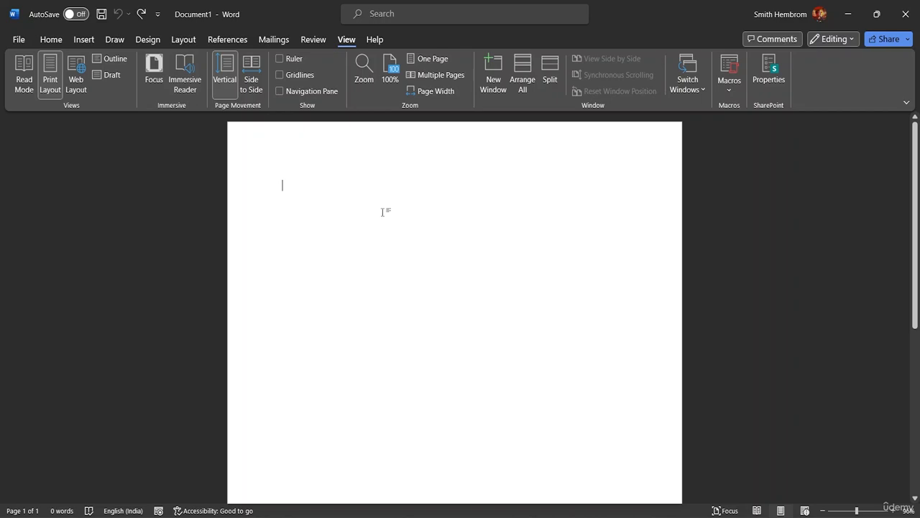
Step: Write Cakes and Cokes on separate lines of the empty page
type("Cakes")
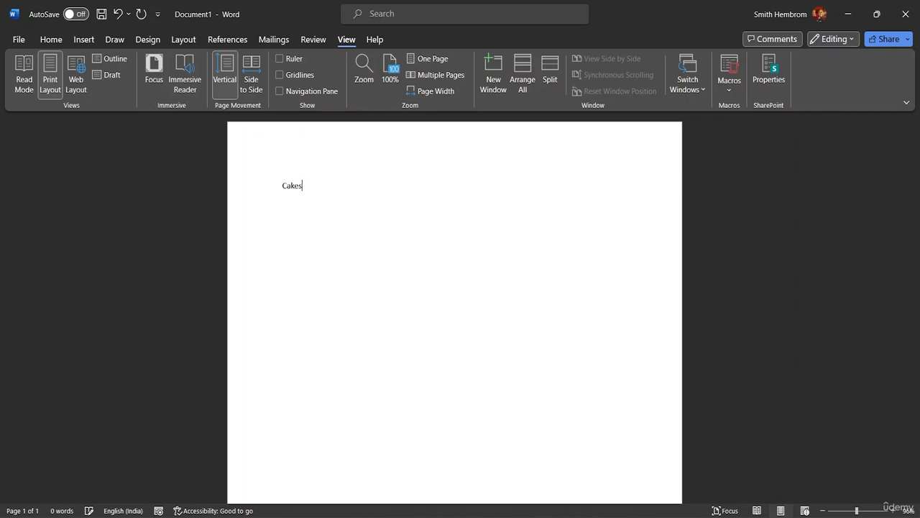
key("Return")
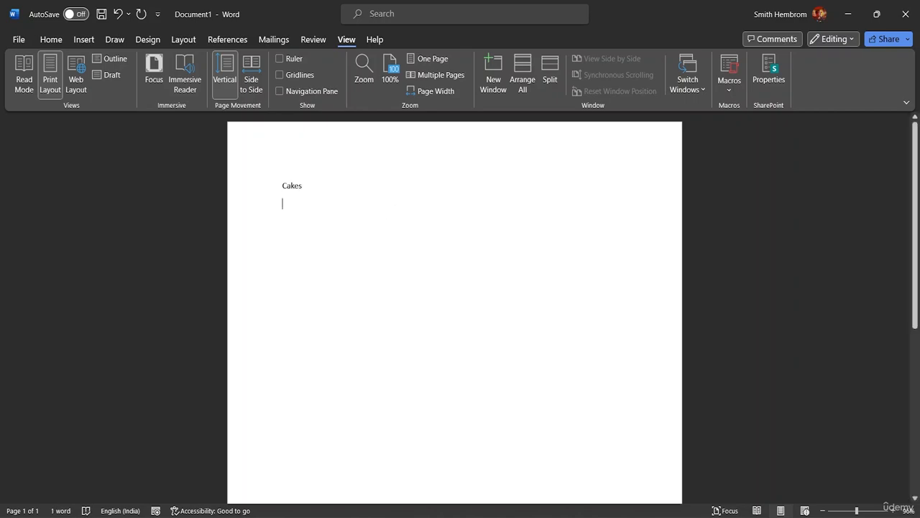
type("Cole")
key("BackSpace")
key("BackSpace")
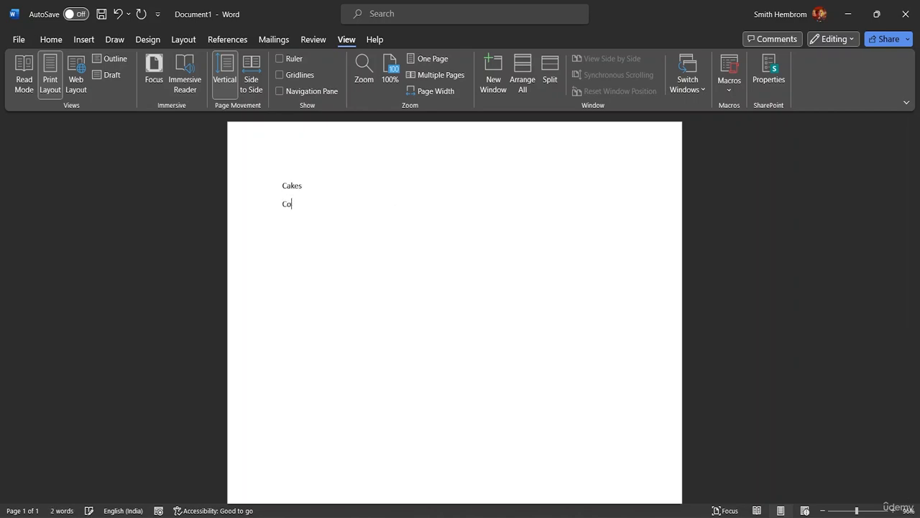
type("kes")
key("Return")
Step: Add Pastries, Buns and Bagels to the list, each on its own line below Cokes
type("pa")
key("BackSpace")
key("BackSpace")
type("{")
key("BackSpace")
type("Pas")
type("tries ")
type("Buns")
key("Return")
type("Bagels ")
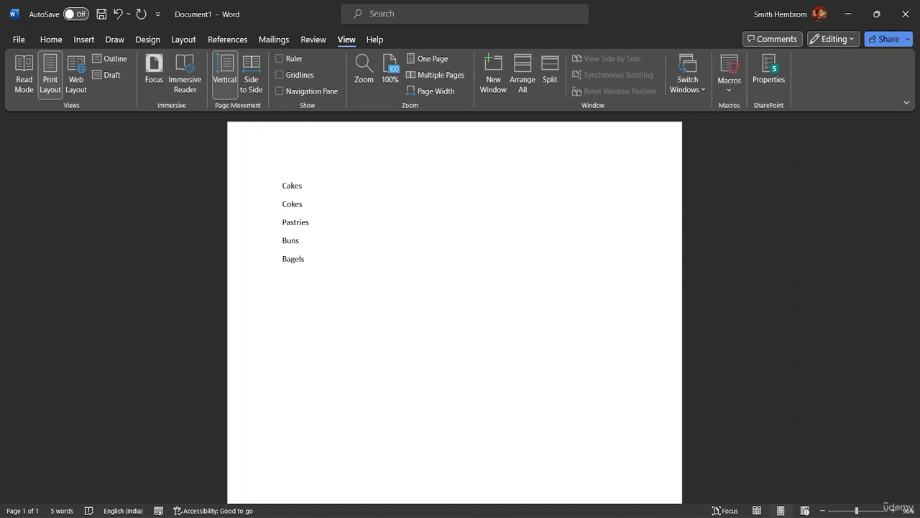
type("Coffe")
type("s")
Step: Add Coffee and Tea as separate lines at the end of the list
key("BackSpace")
key("BackSpace")
type("e")
type("Te")
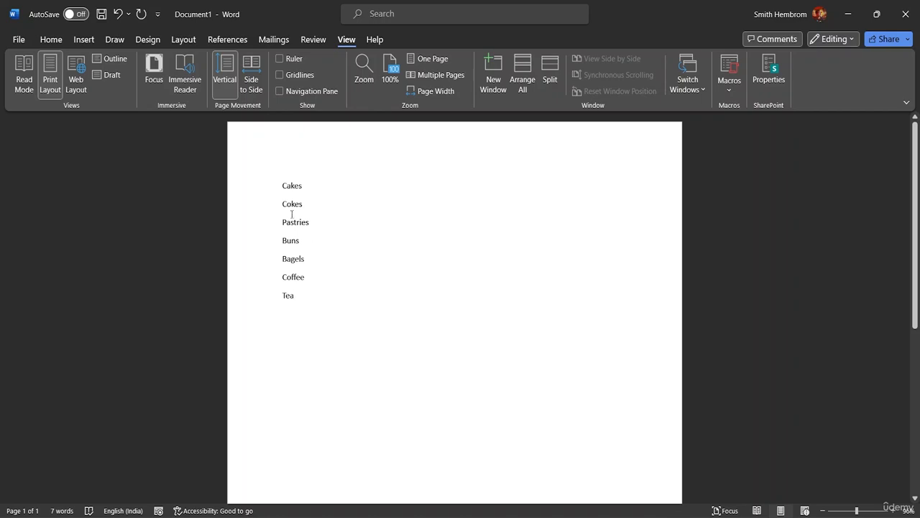
Step: Try enclosing the word Cakes in parentheses by hand and remove both parentheses again
left_click(283, 185)
type("(")
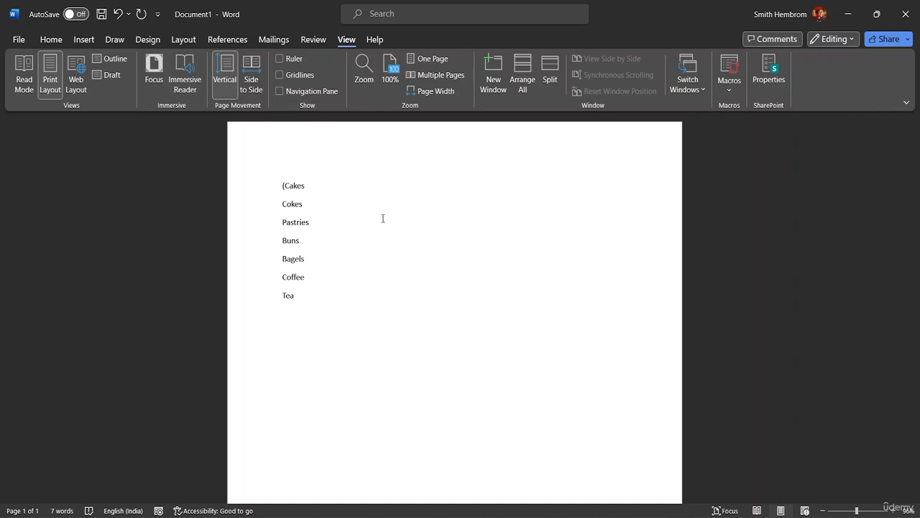
left_click(307, 184)
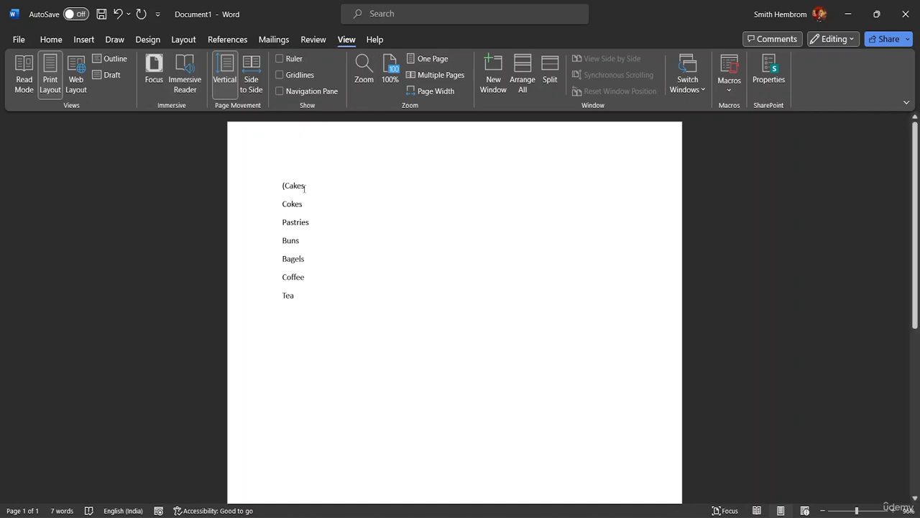
type(")")
key("BackSpace")
key("Delete")
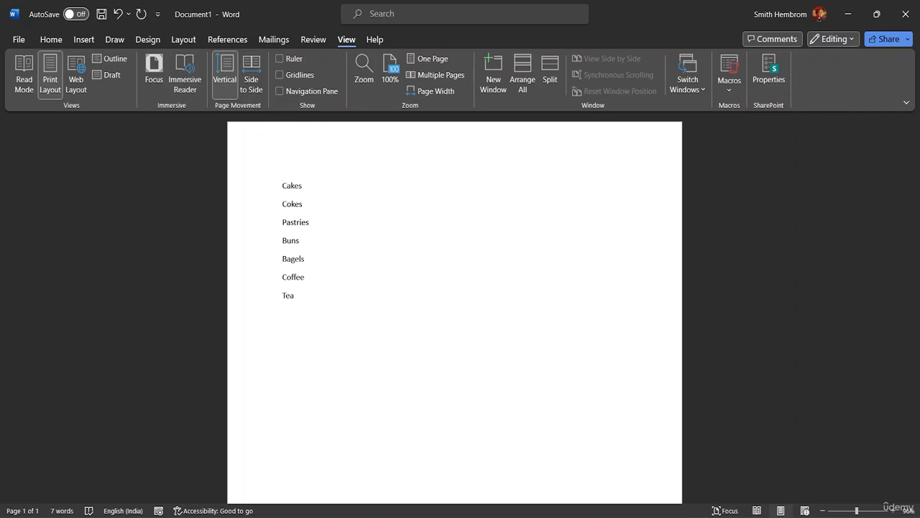
Step: Set up a new macro recording with the macro name Bracket
left_click(730, 88)
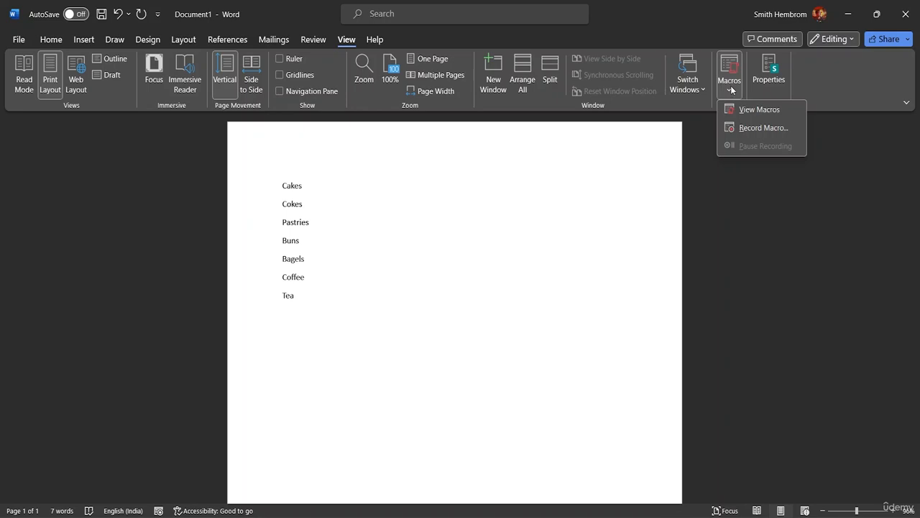
left_click(744, 128)
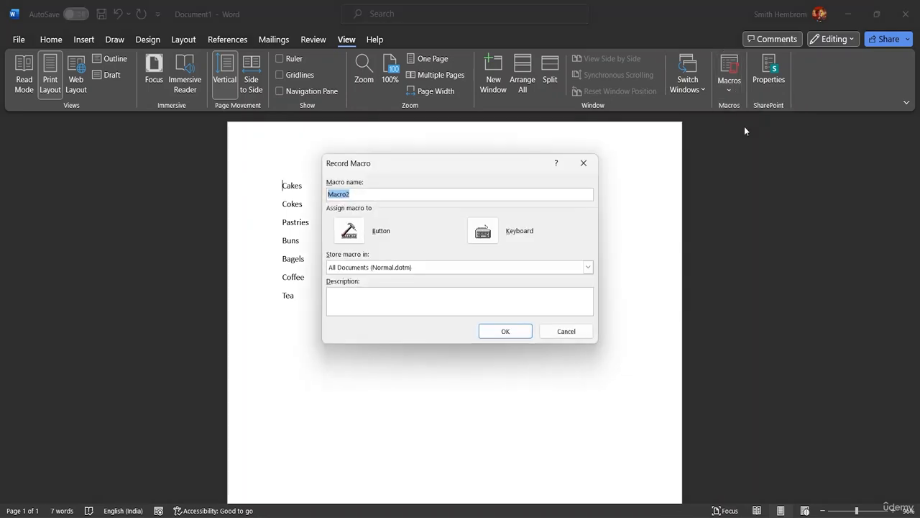
left_click(362, 195)
key("BackSpace")
key("BackSpace")
key("BackSpace")
key("BackSpace")
key("BackSpace")
key("BackSpace")
type("Bracket")
Step: Assign the shortcut Ctrl+Shift+B to the Bracket macro and start recording
left_click(483, 230)
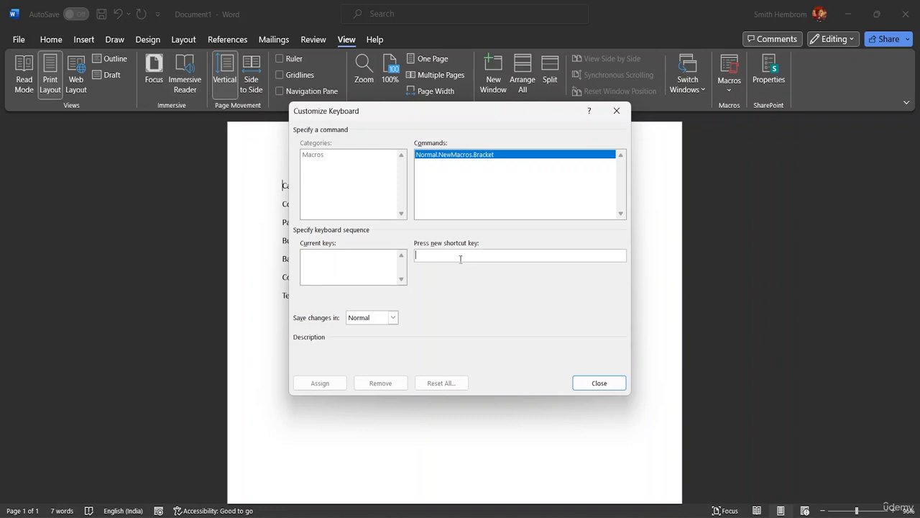
key("ctrl+shift+b")
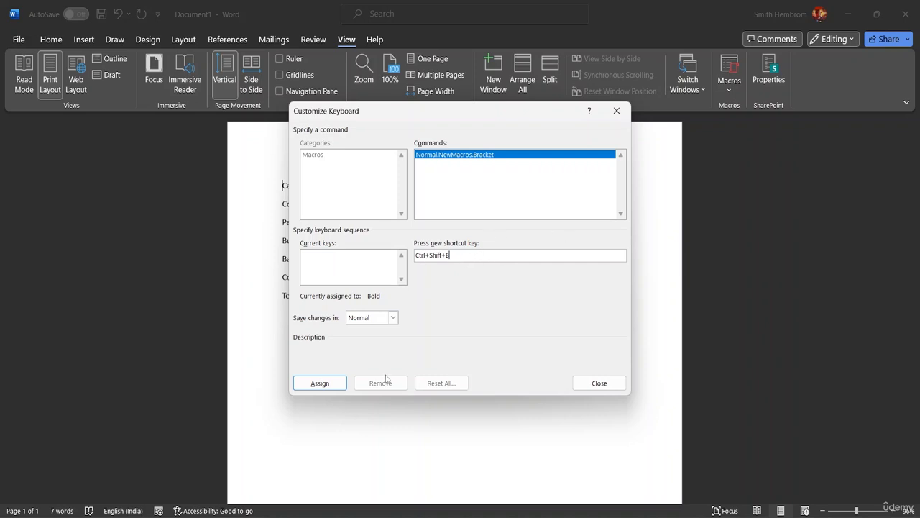
left_click(327, 383)
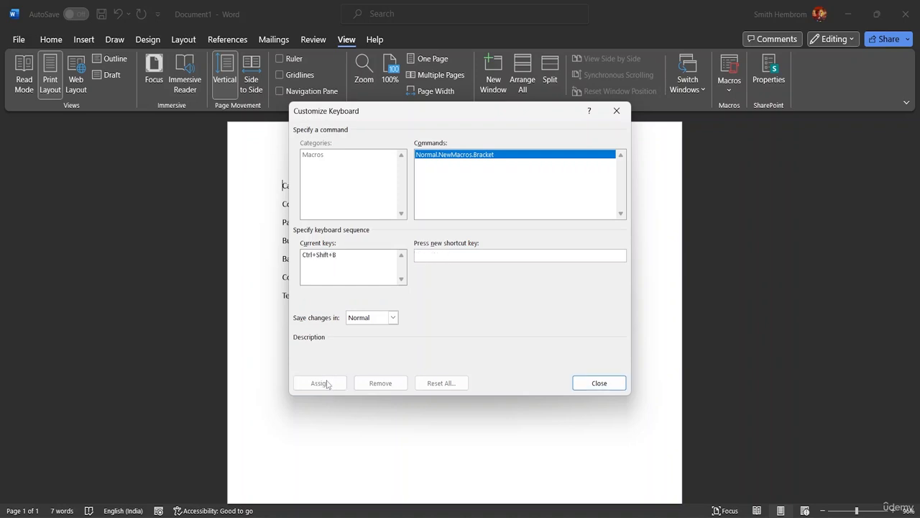
left_click(592, 382)
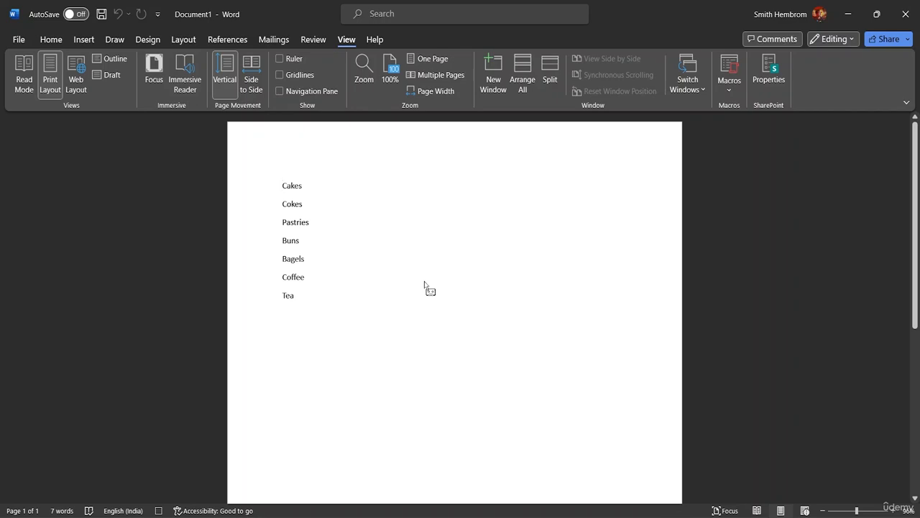
Step: Enclose Cakes in parentheses with a space inside each one, moving past the word with the text cursor
type("(")
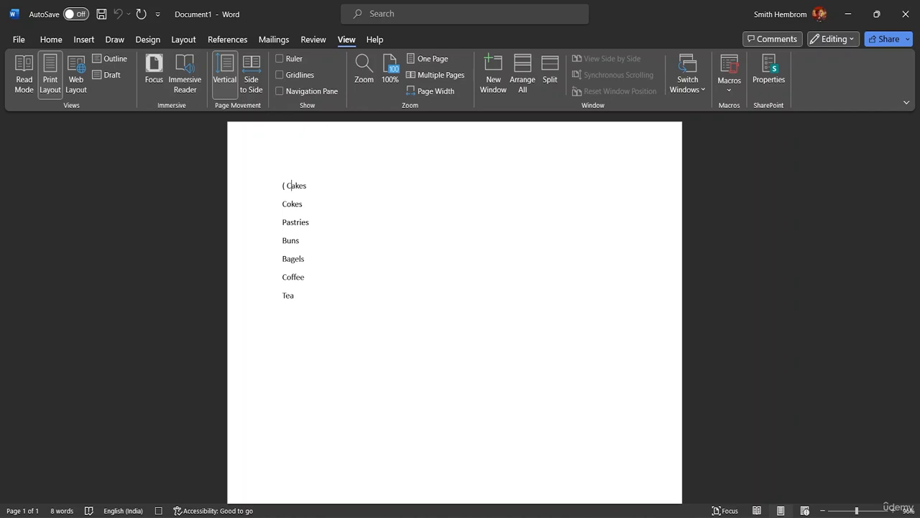
key("Right")
key("Right")
type(")")
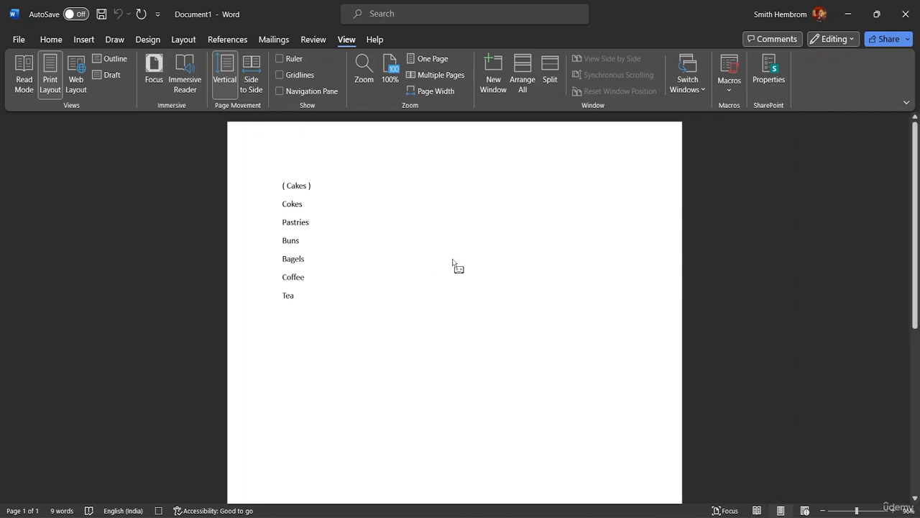
Step: Add three dots after the closing parenthesis of Cakes and stop recording the macro
left_click(729, 89)
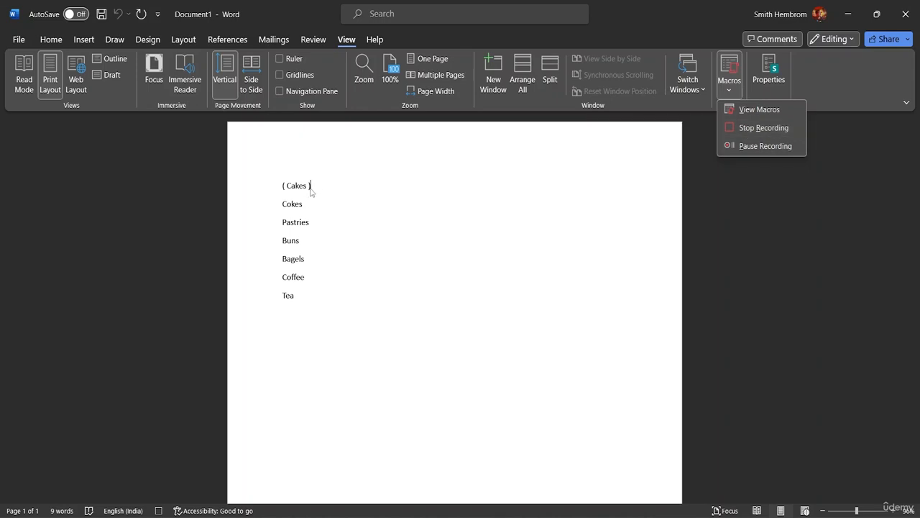
left_click(772, 235)
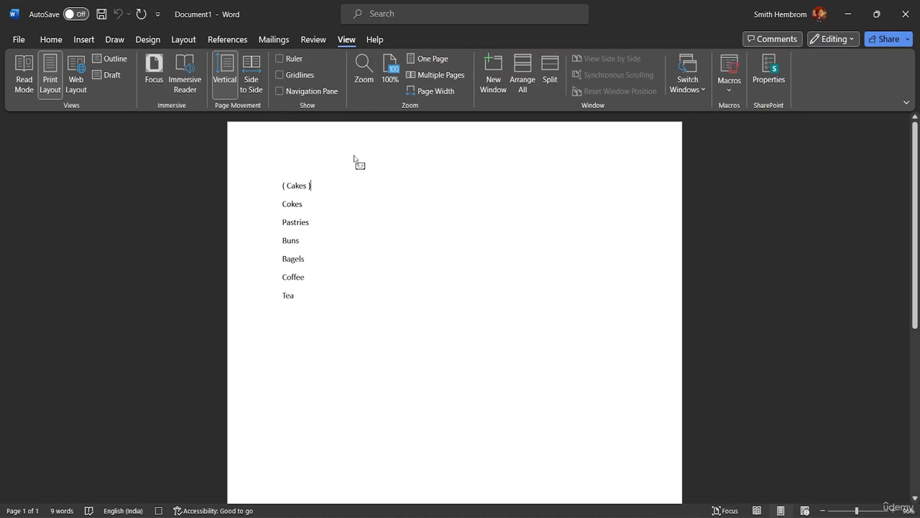
type("...")
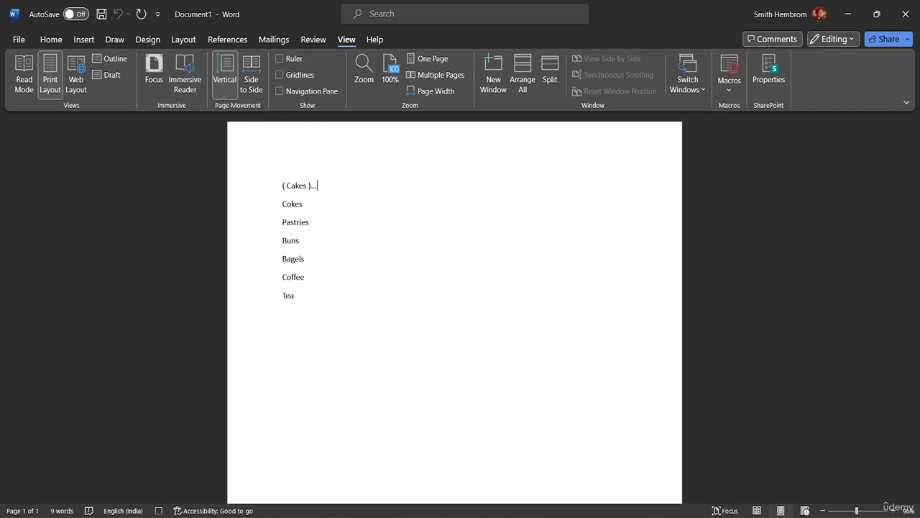
left_click(728, 86)
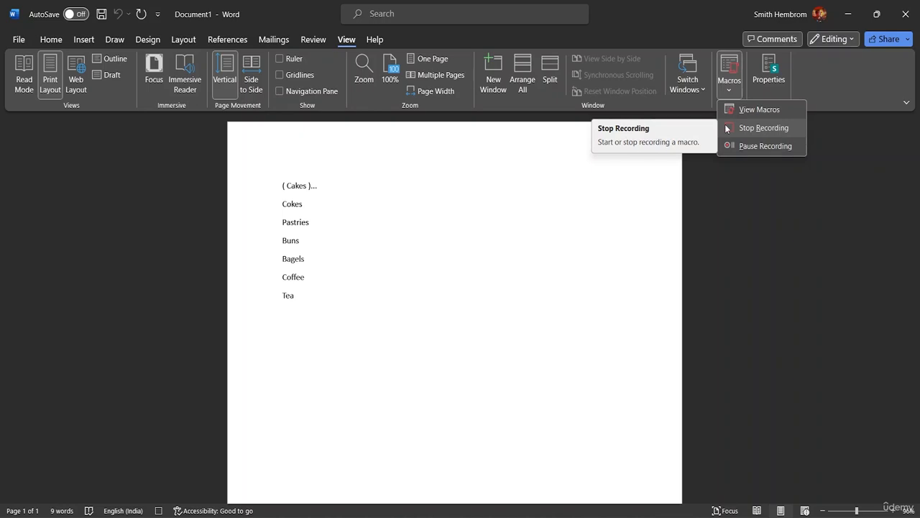
left_click(726, 127)
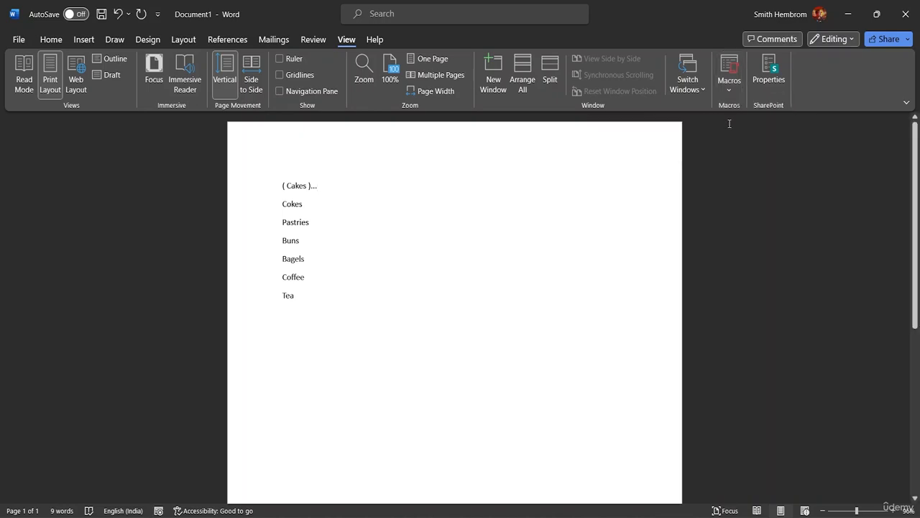
Step: Run the Bracket macro from the start of the word Cokes
left_click(282, 204)
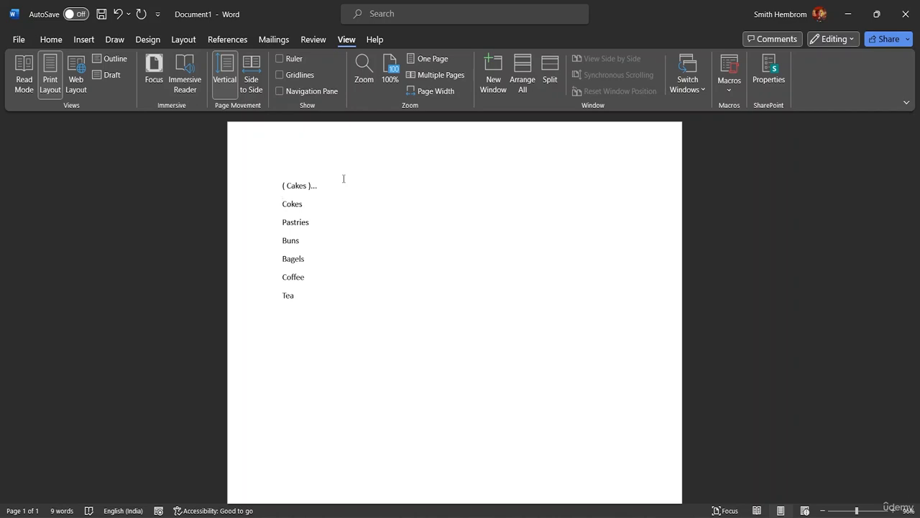
key("ctrl+m")
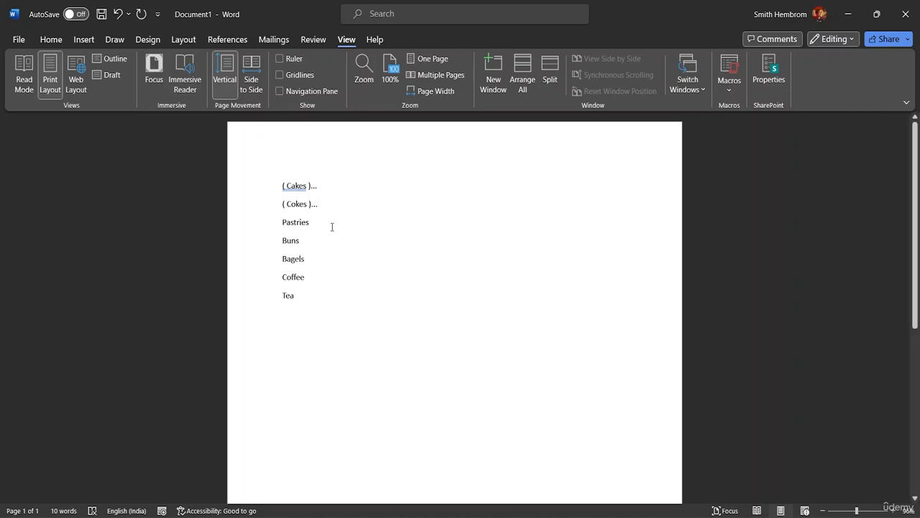
Step: Try the Bracket macro once more, undo that run, and test it from the start of Buns
key("ctrl+m")
key("ctrl+z")
key("ctrl+z")
left_click(282, 238)
key("ctrl+m")
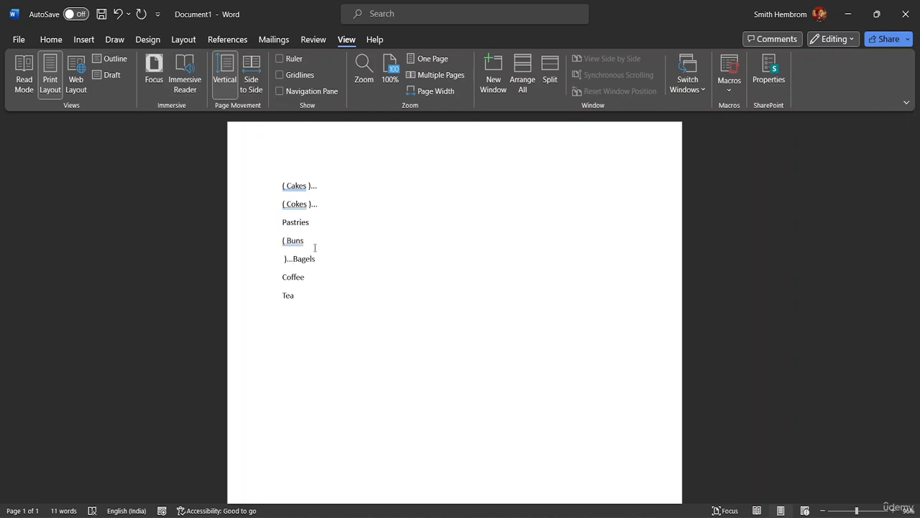
Step: Delete all the text below the bracketed Cokes line, from Pastries through Tea
key("BackSpace")
key("BackSpace")
key("BackSpace")
key("BackSpace")
key("BackSpace")
key("BackSpace")
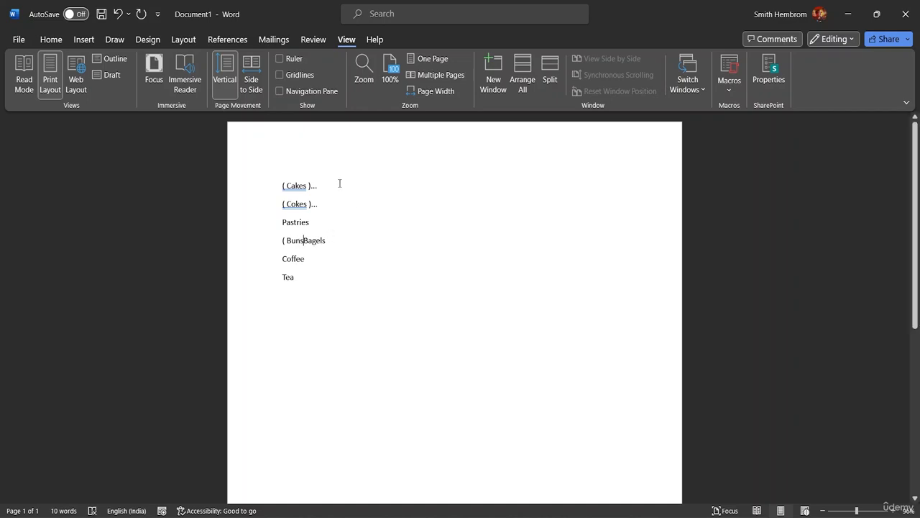
left_click(335, 224)
key("BackSpace")
key("BackSpace")
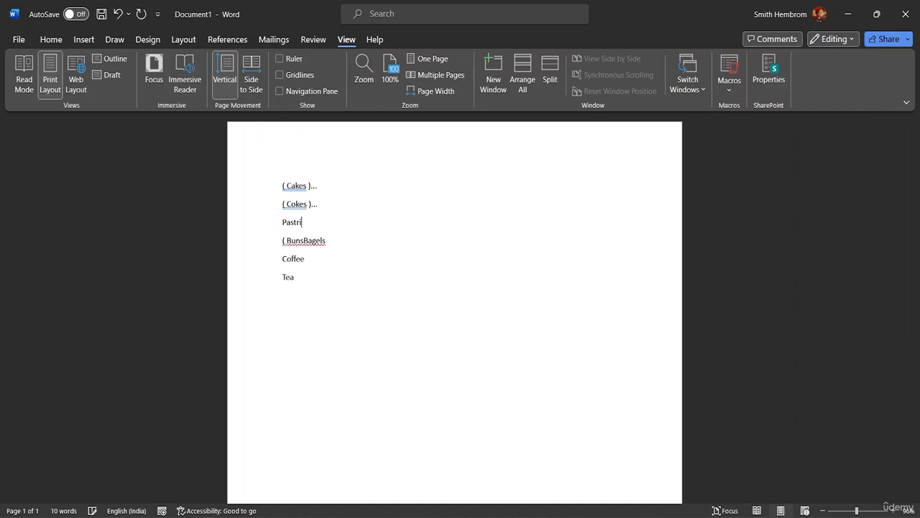
key("BackSpace")
key("BackSpace")
key("BackSpace")
key("BackSpace")
key("BackSpace")
key("BackSpace")
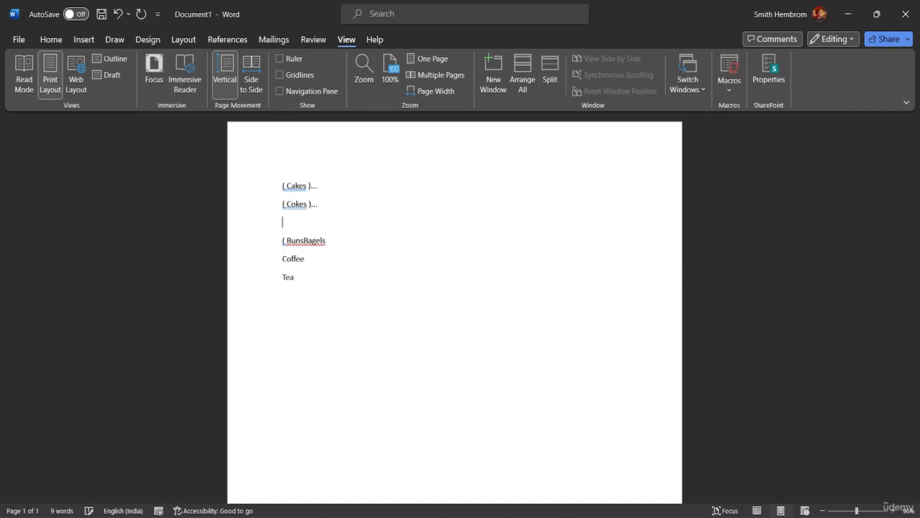
left_click(301, 278)
key("BackSpace")
key("BackSpace")
key("BackSpace")
key("BackSpace")
key("BackSpace")
key("BackSpace")
key("BackSpace")
key("BackSpace")
key("BackSpace")
key("BackSpace")
key("BackSpace")
key("BackSpace")
key("BackSpace")
key("BackSpace")
key("BackSpace")
key("BackSpace")
key("BackSpace")
key("BackSpace")
key("BackSpace")
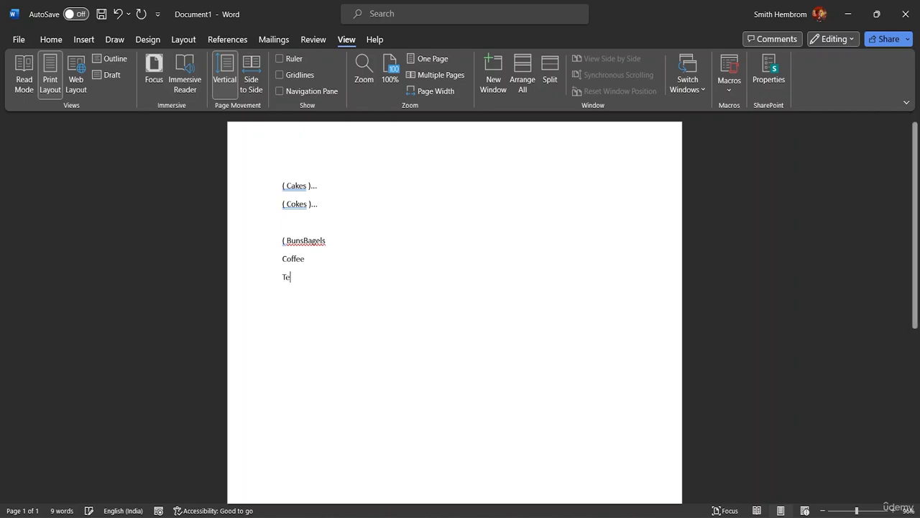
key("BackSpace")
key("BackSpace")
key("BackSpace")
key("BackSpace")
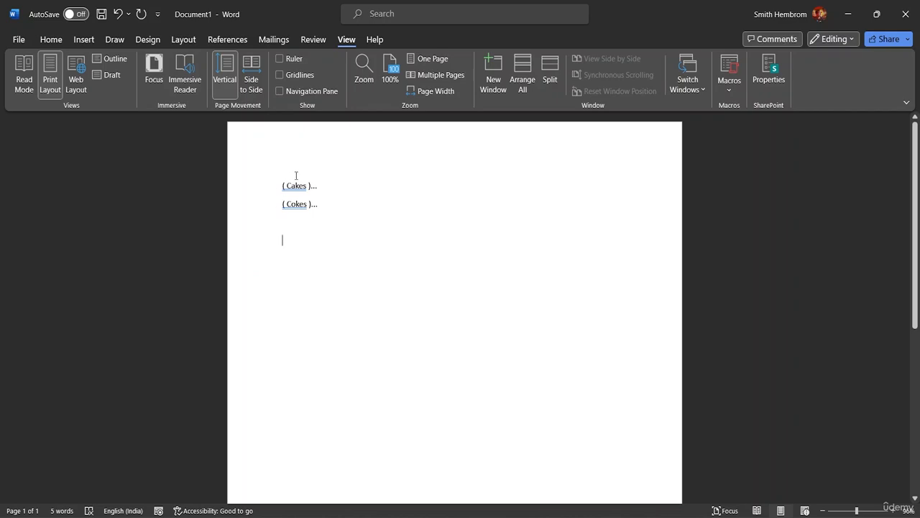
Step: Write Runaway on the line directly below the bracketed Cokes
left_click(324, 205)
type("Run")
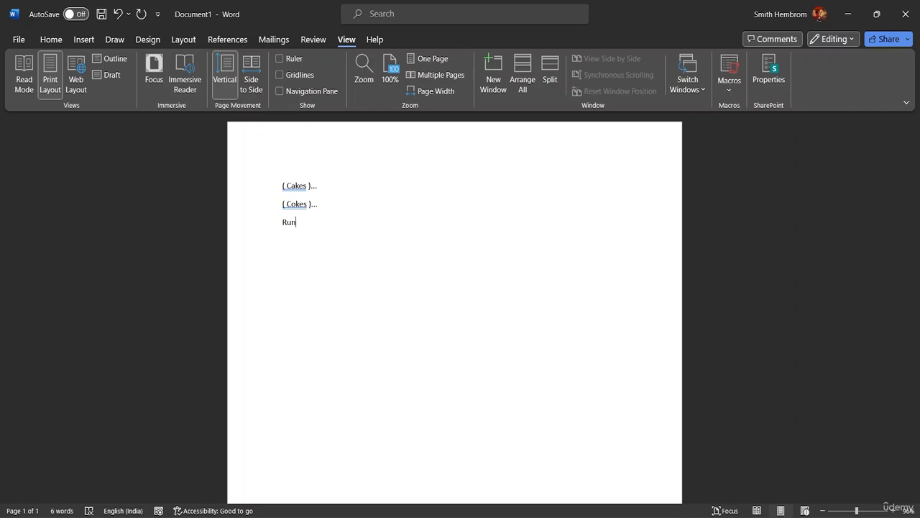
type("away")
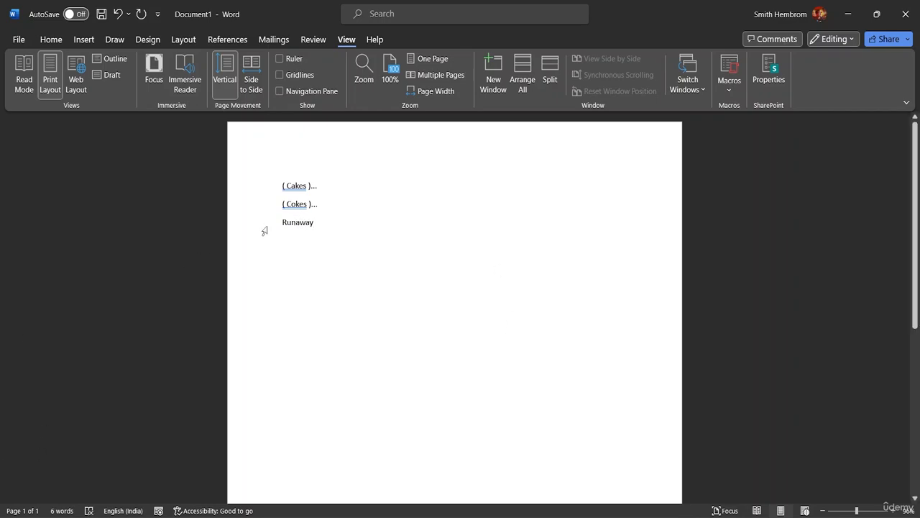
Step: Start recording a new macro under the default name from the start of Runaway, with Ctrl+Shift+A assigned as its shortcut
left_click(284, 229)
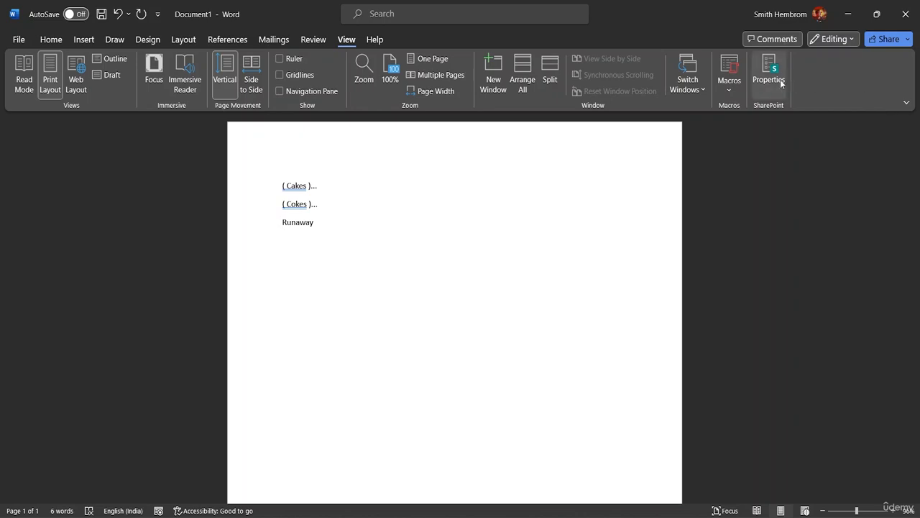
left_click(733, 90)
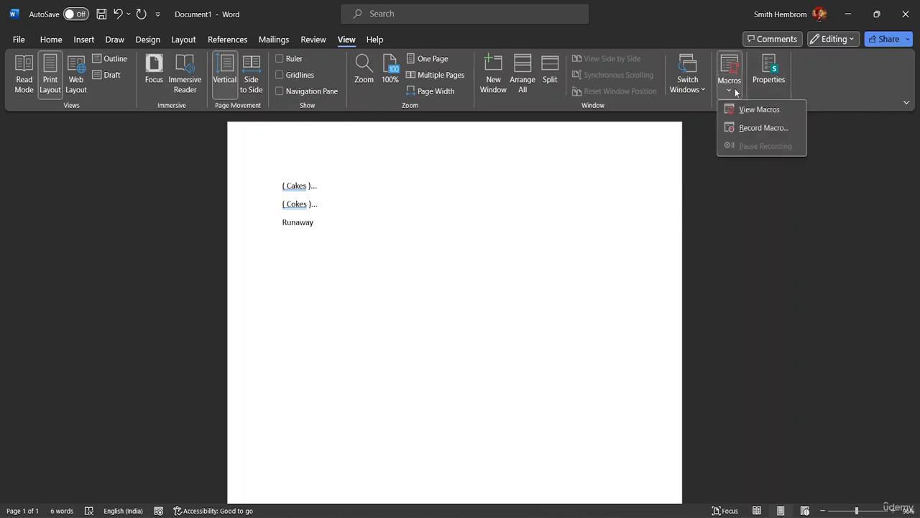
left_click(761, 127)
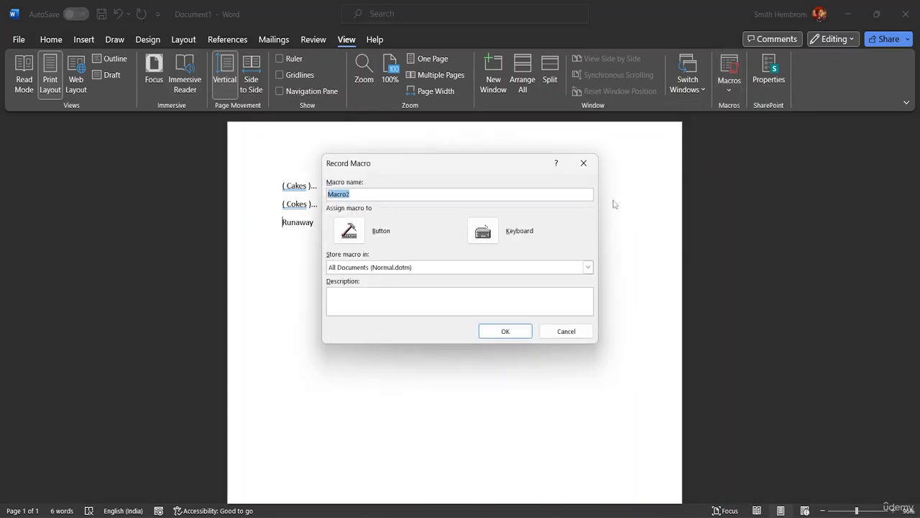
left_click(483, 231)
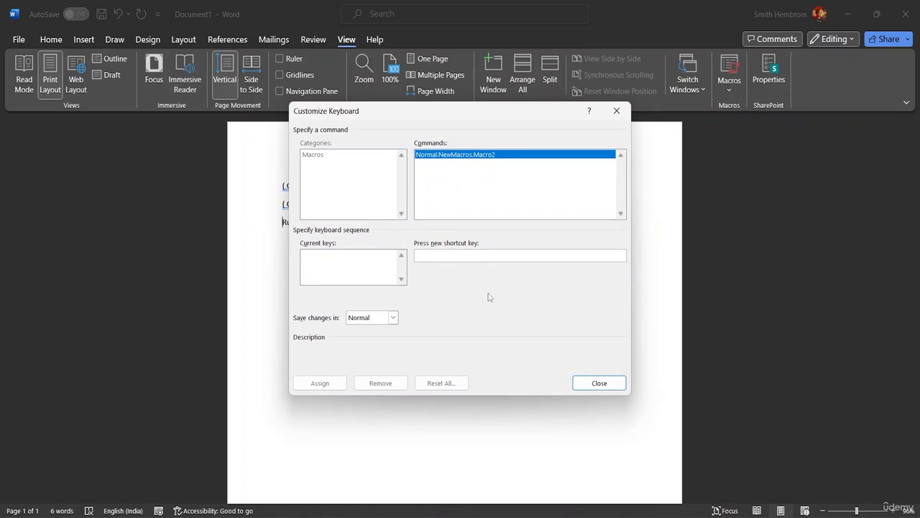
key("ctrl+shift+a")
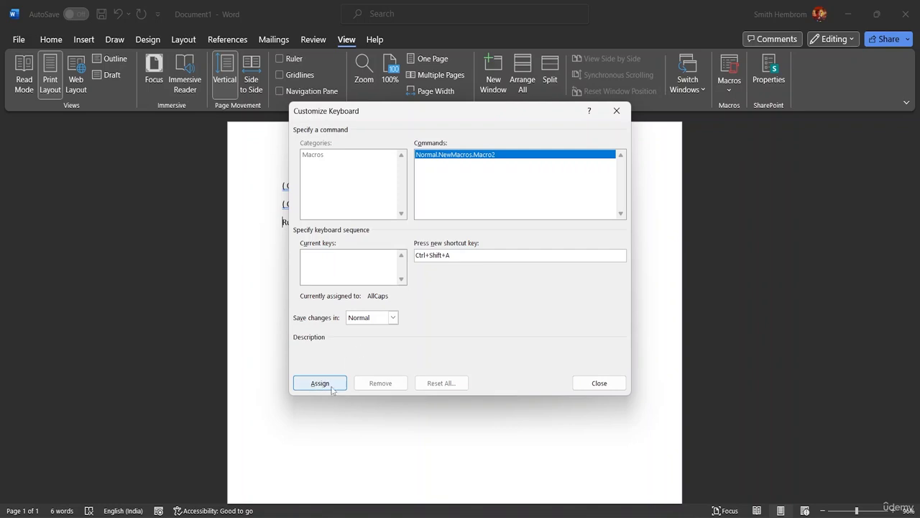
left_click(319, 383)
left_click(584, 383)
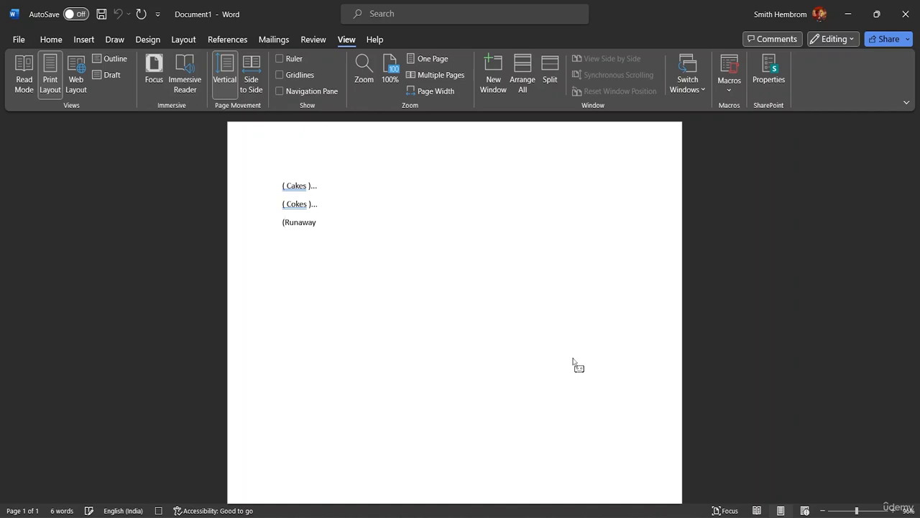
Step: Record enclosing Runaway in round brackets followed by three dots, and stop the macro recording
type("(")
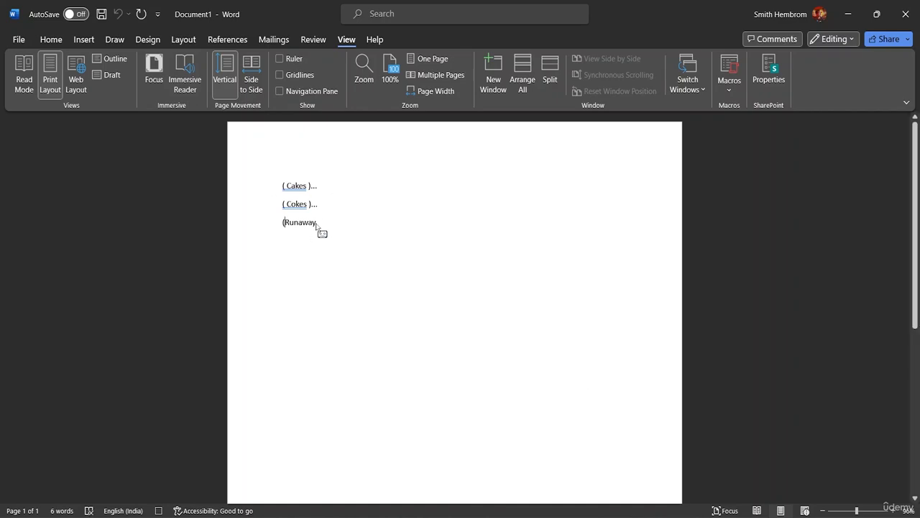
key("End")
type(")")
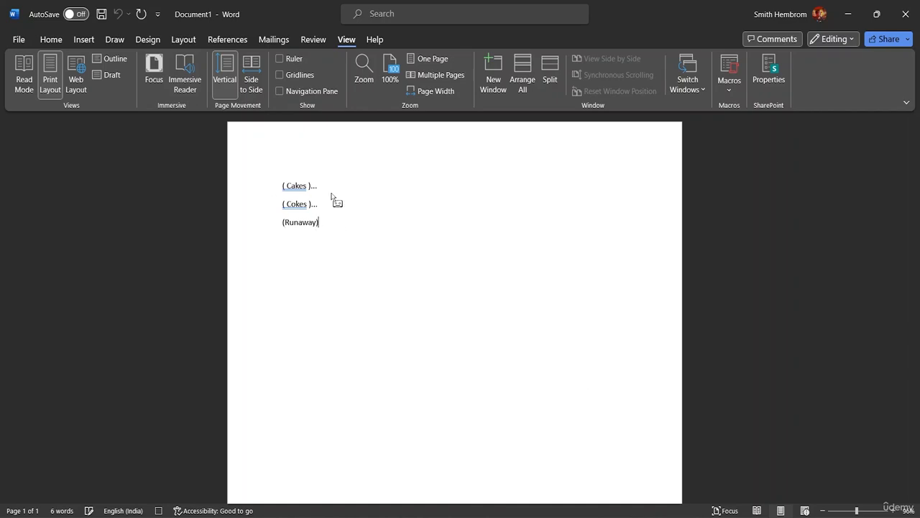
type("...")
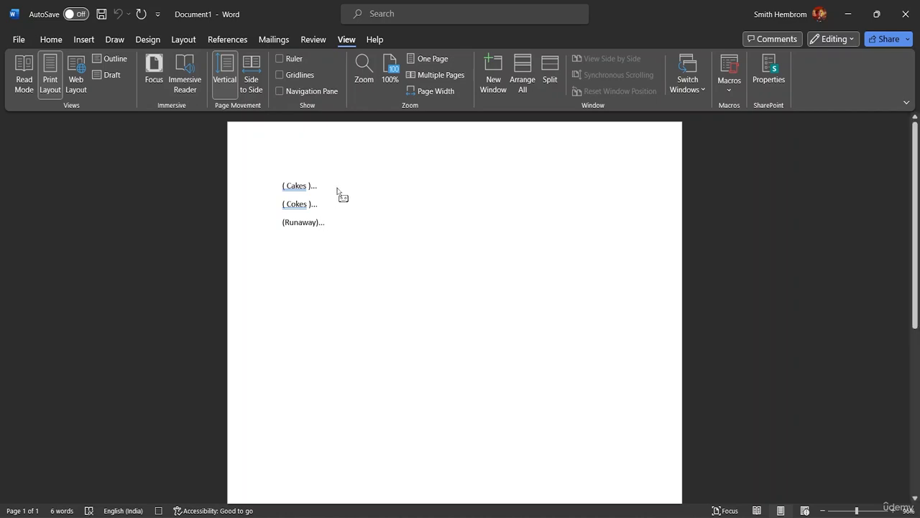
left_click(729, 82)
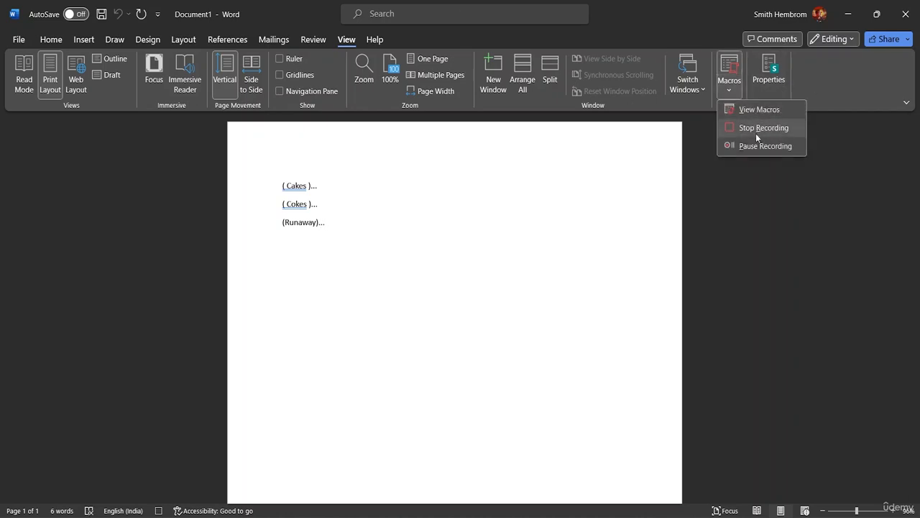
left_click(762, 127)
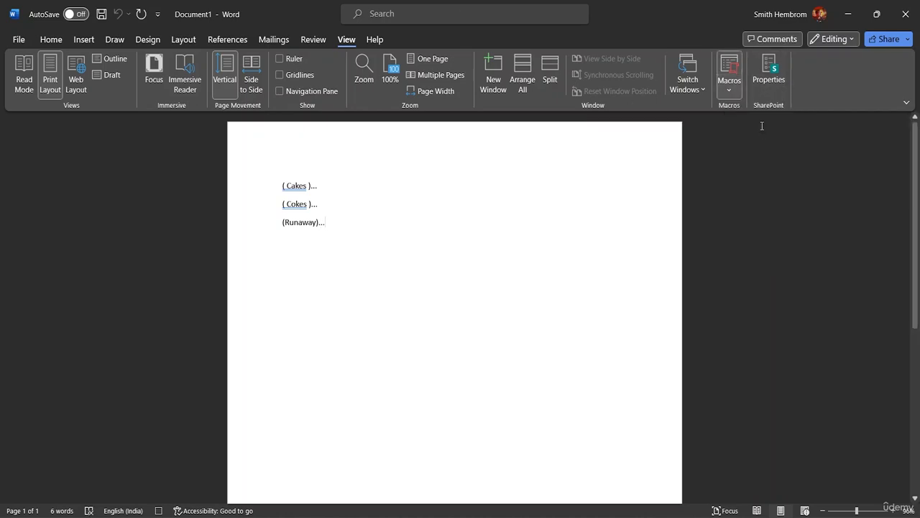
Step: Write trial text starting with Random on the line below the bracketed Runaway, and clear that line again
left_click(286, 246)
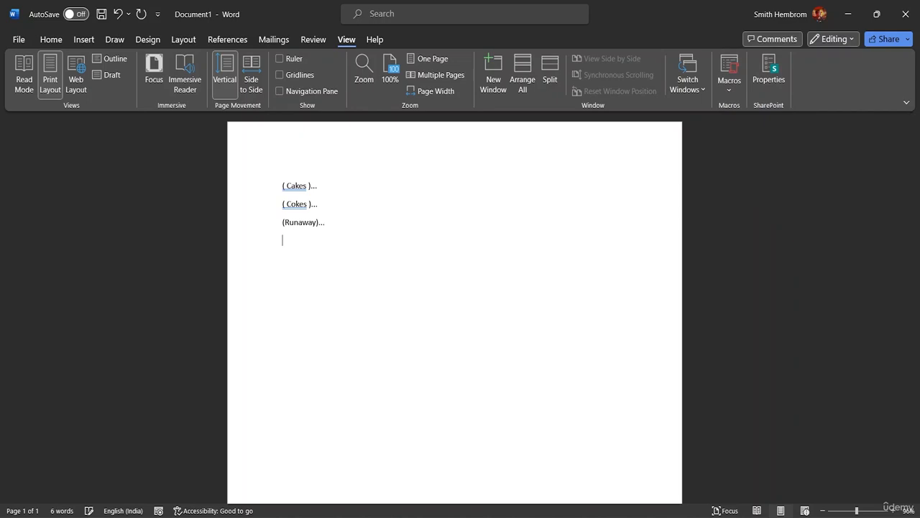
type("Ra")
type("ndom")
key("BackSpace")
type("m")
type("()...")
key("ctrl+z")
key("BackSpace")
type("w")
key("ctrl+BackSpace")
Step: Delete the three saved macros Bracket, Macro1 and Macro2
left_click(732, 85)
left_click(754, 108)
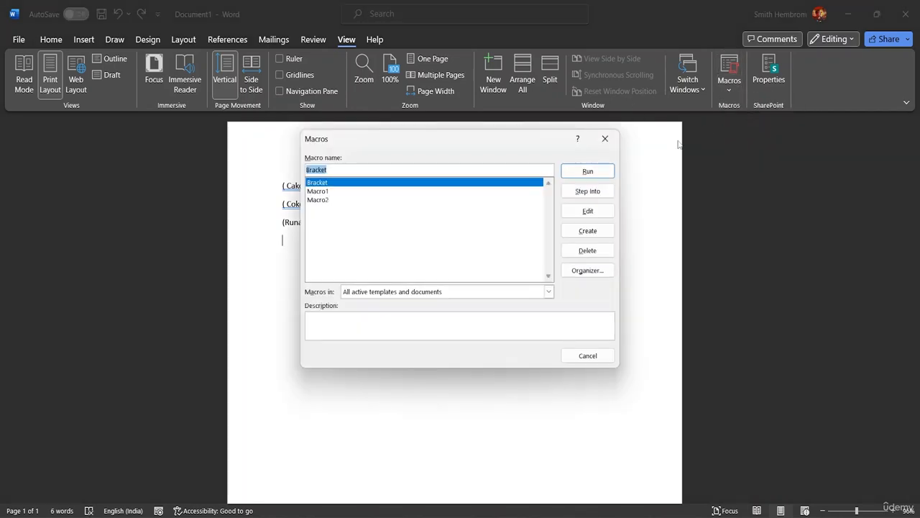
left_click(321, 192)
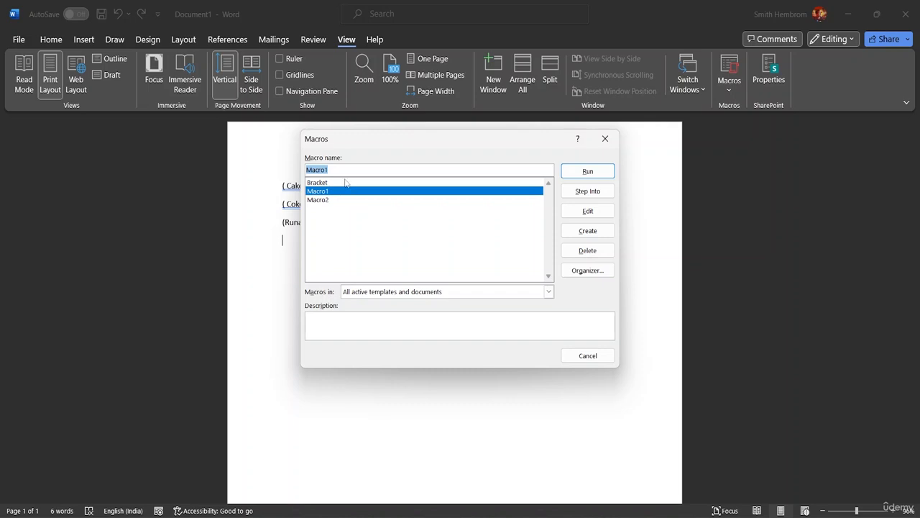
left_click(347, 184)
left_click(588, 250)
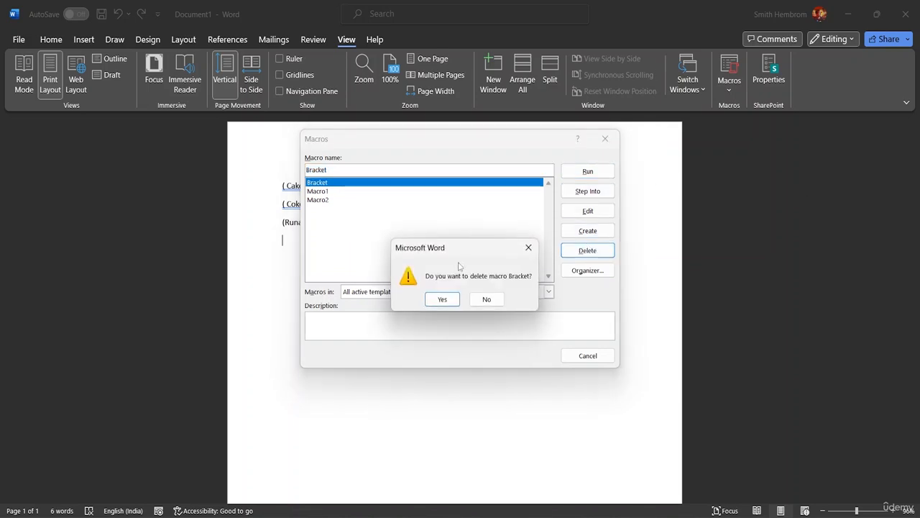
left_click(442, 300)
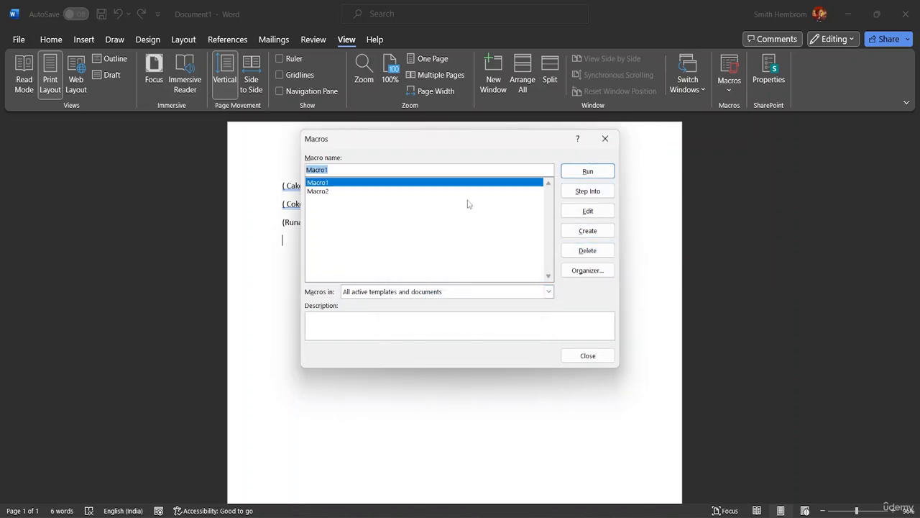
left_click(588, 251)
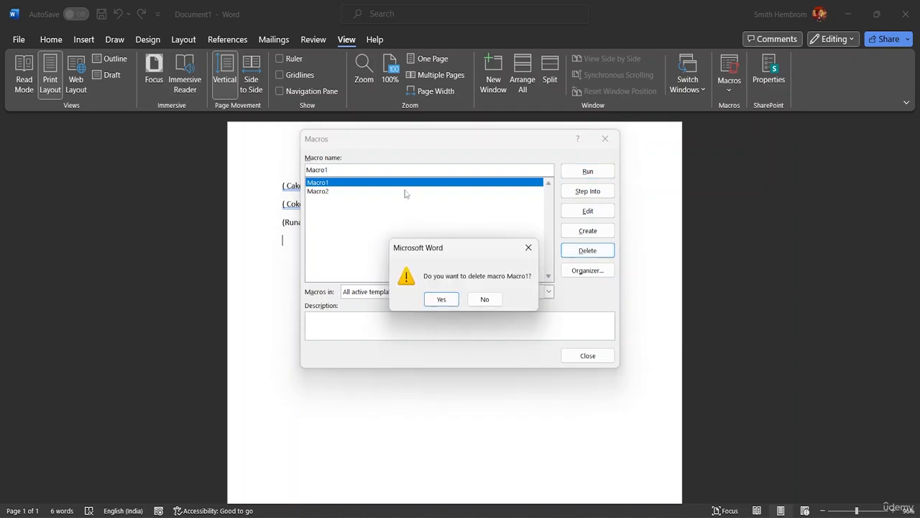
left_click(440, 300)
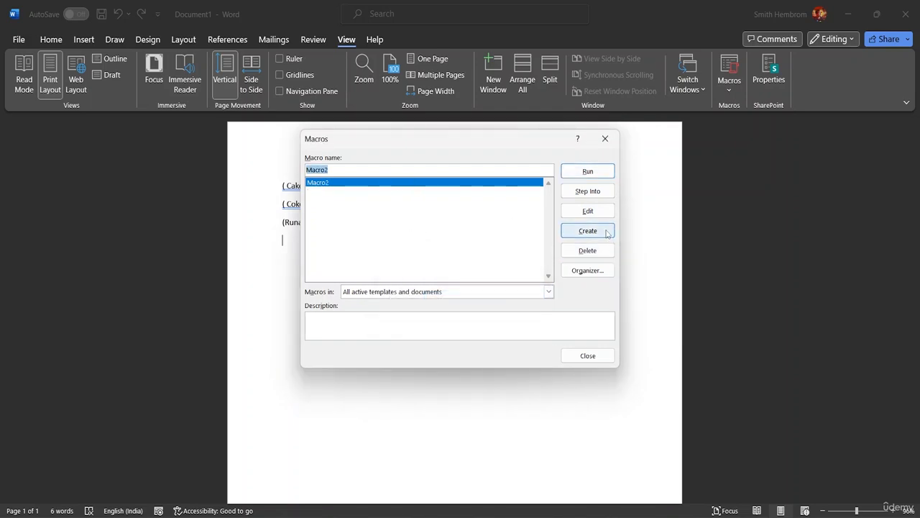
left_click(588, 250)
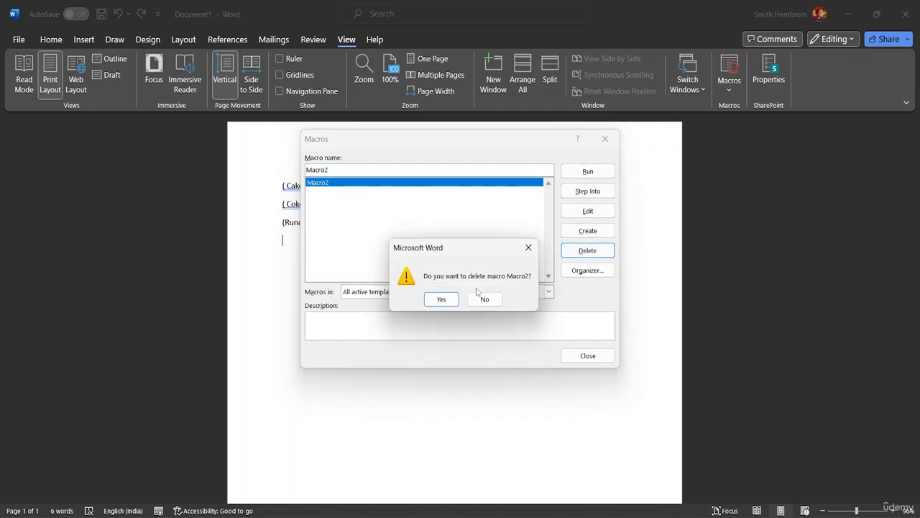
left_click(442, 299)
left_click(588, 356)
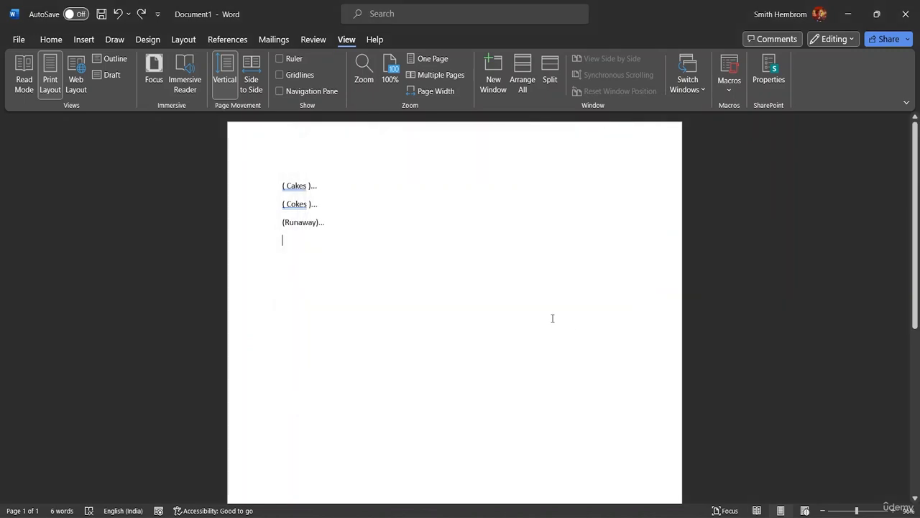
Step: Clear all the bracketed text from the document, from the Runaway line back to Cakes
left_click(338, 220)
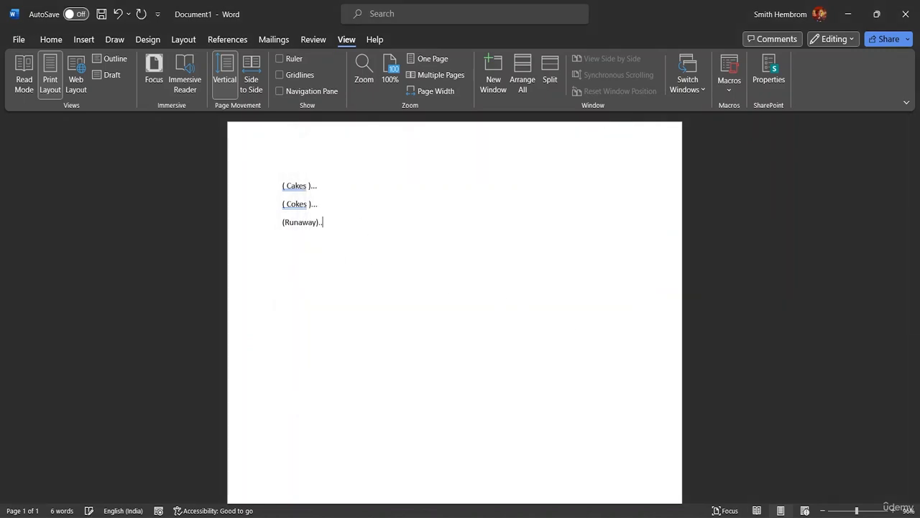
key("BackSpace")
key("BackSpace")
key("BackSpace")
key("BackSpace")
key("BackSpace")
key("BackSpace")
key("BackSpace")
key("BackSpace")
key("BackSpace")
key("BackSpace")
key("BackSpace")
key("BackSpace")
key("BackSpace")
key("BackSpace")
key("BackSpace")
key("BackSpace")
key("BackSpace")
key("BackSpace")
key("BackSpace")
key("BackSpace")
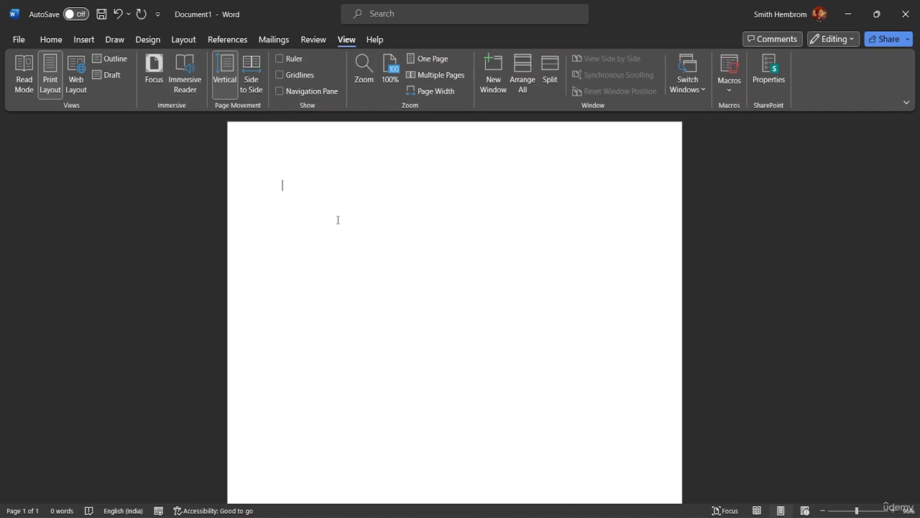
Step: Write Cake, Coke, Chocolates and Ballons on four separate lines
type("Ca")
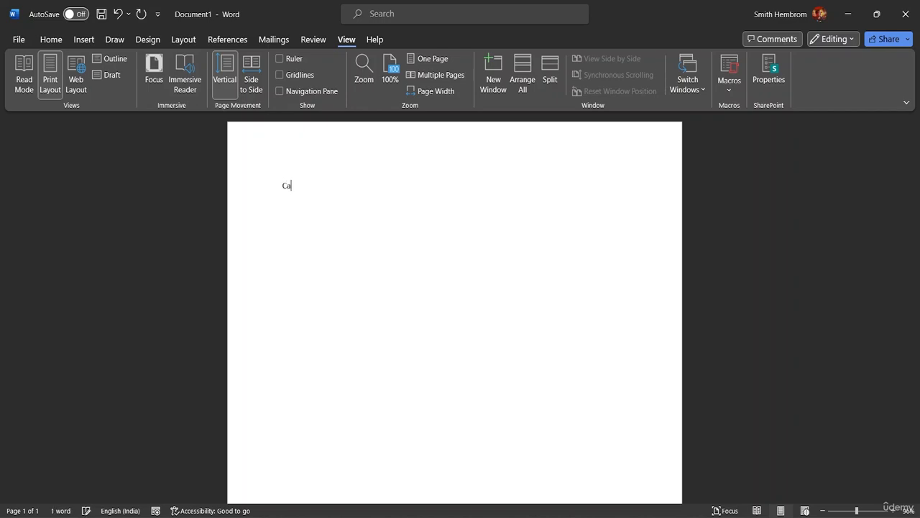
type("ke C")
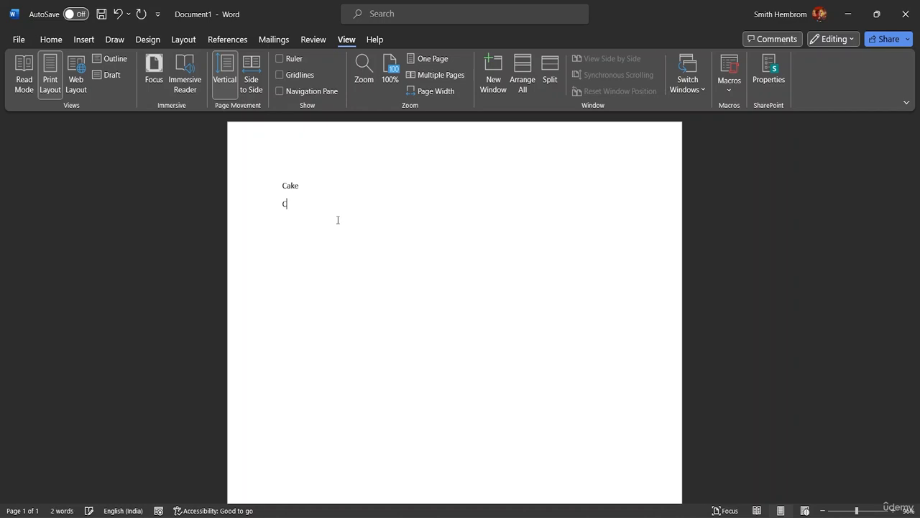
type("oke")
key("Return")
type("Choc")
type("olate")
type("s ")
type("Ba")
type("llons")
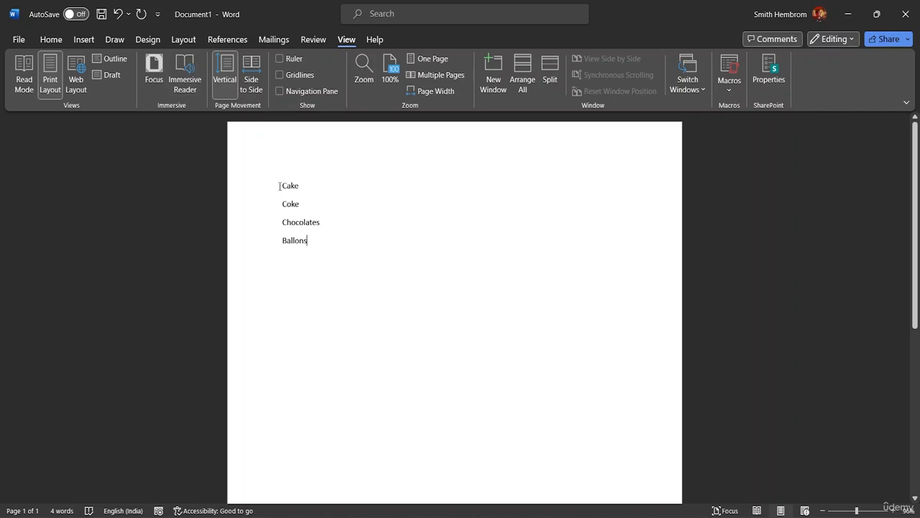
Step: Start recording a new macro under the default name, with Ctrl+Shift+B assigned as its shortcut
left_click(732, 89)
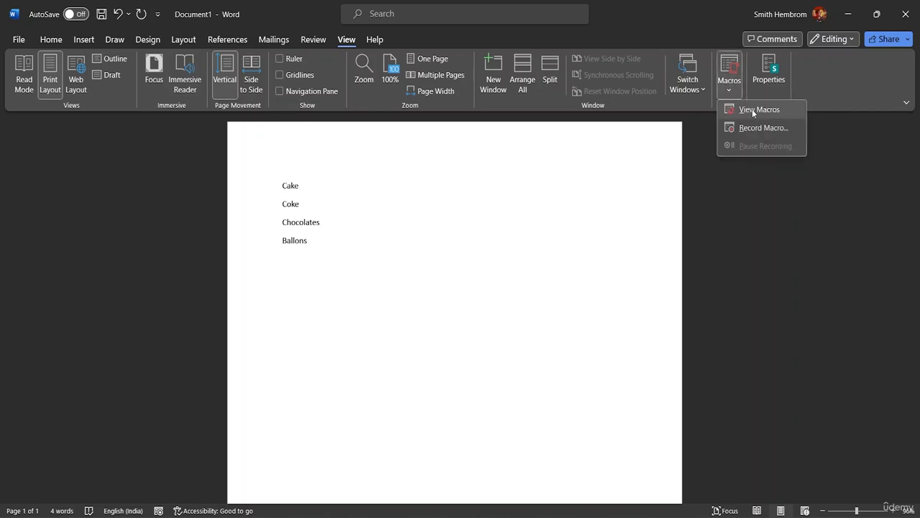
left_click(752, 125)
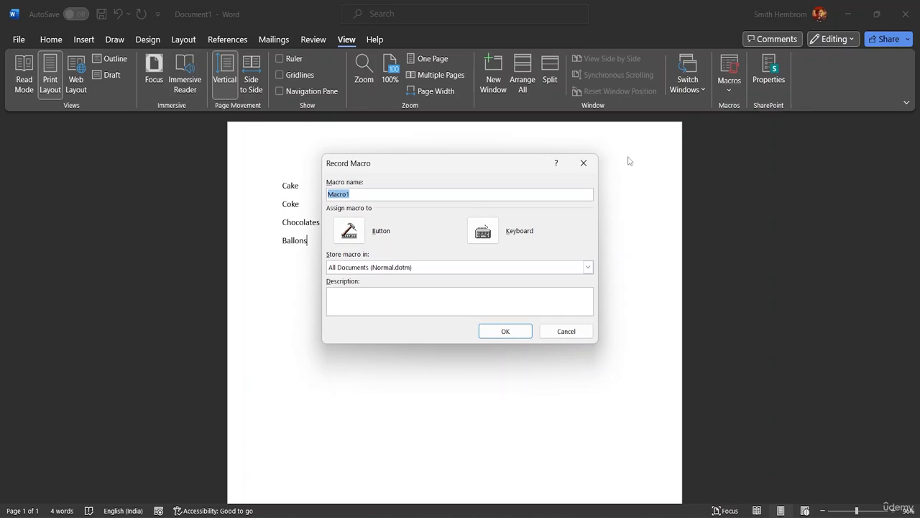
left_click(492, 235)
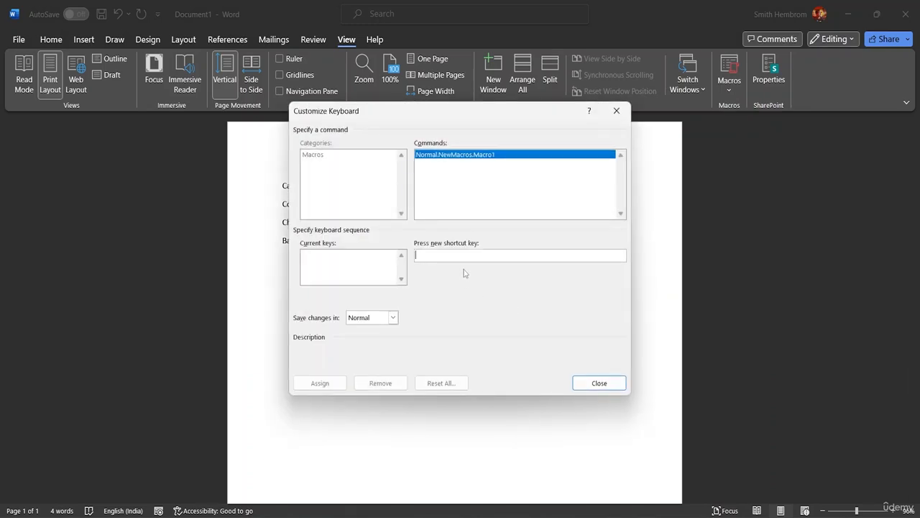
key("ctrl+shift+b")
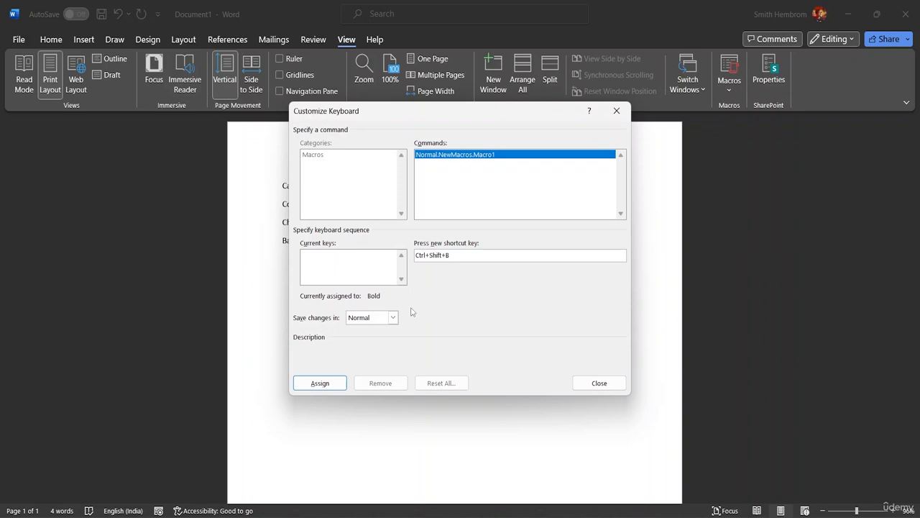
left_click(321, 383)
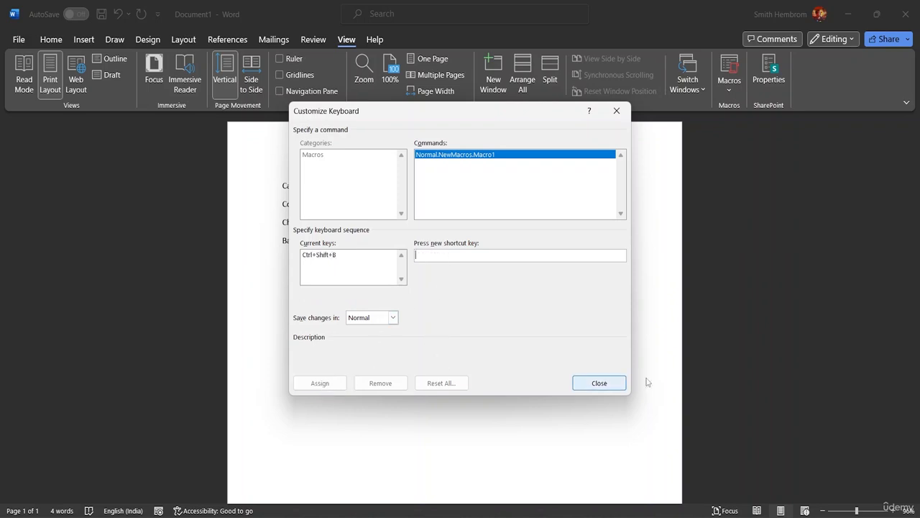
left_click(599, 383)
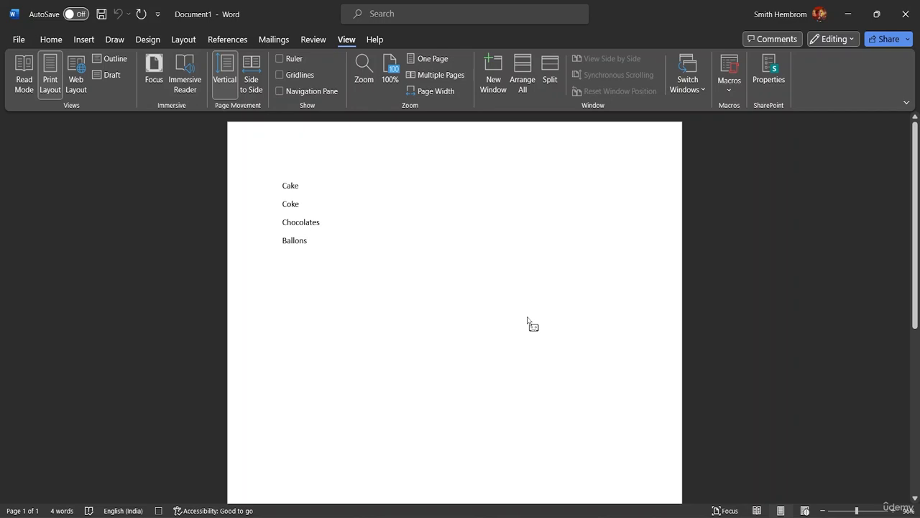
Step: Record an opening bracket before Cake and a closing bracket after it, and stop the macro recording
key("shift+Home")
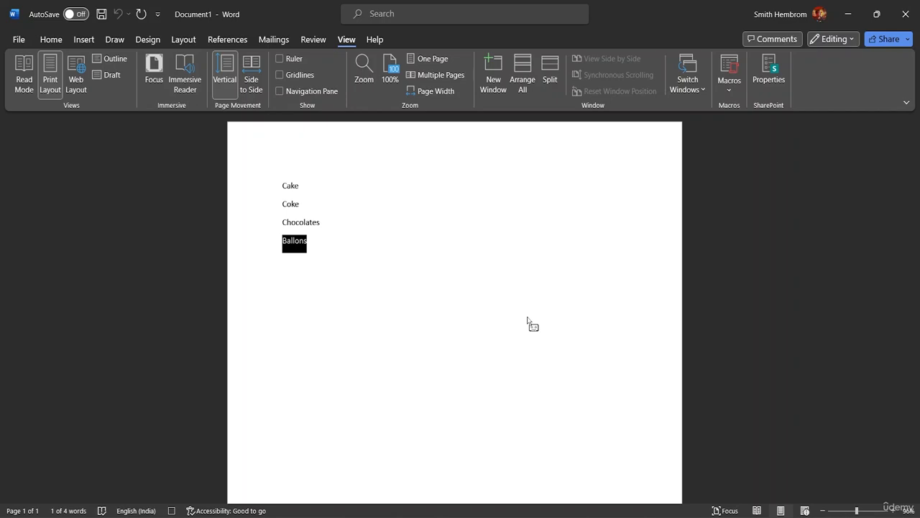
key("End")
key("Return")
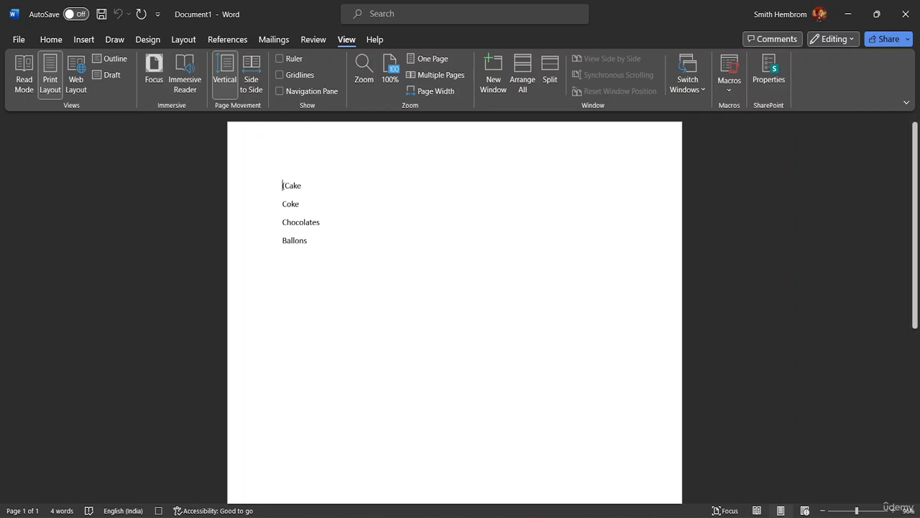
type("(")
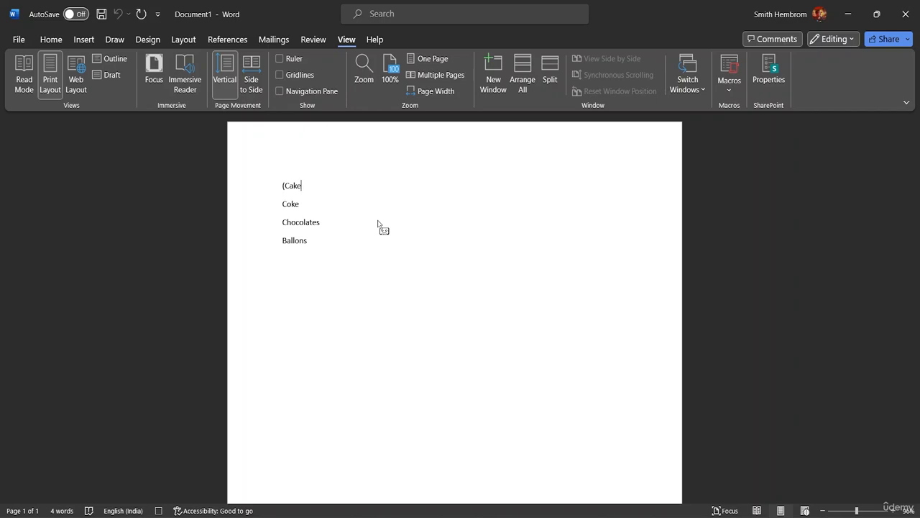
type(")")
left_click(729, 76)
left_click(758, 127)
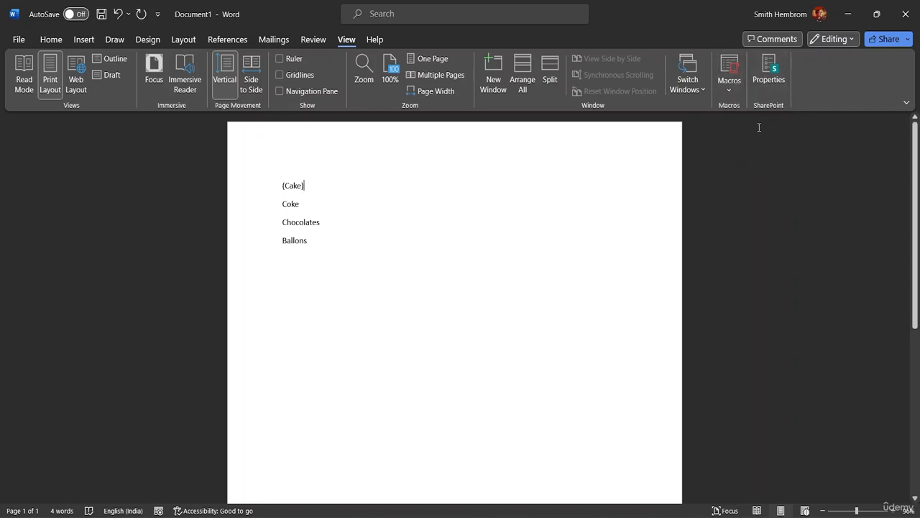
Step: Run the recorded macro on the Coke, Chocolates and Ballons lines to enclose each word in brackets
left_click(282, 204)
key("ctrl+m")
left_click(282, 223)
key("ctrl+m")
left_click(283, 240)
key("ctrl+m")
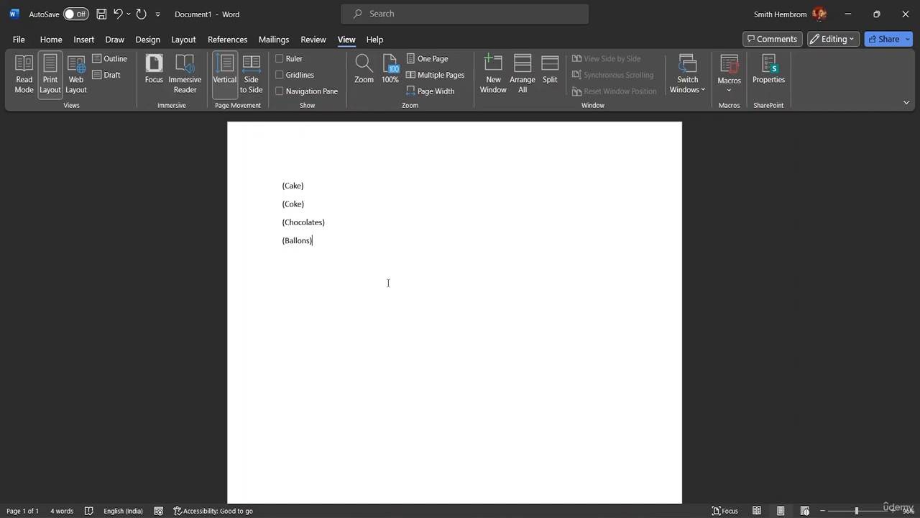
Step: Open the code of Macro1 for editing in the Visual Basic editor
left_click(733, 90)
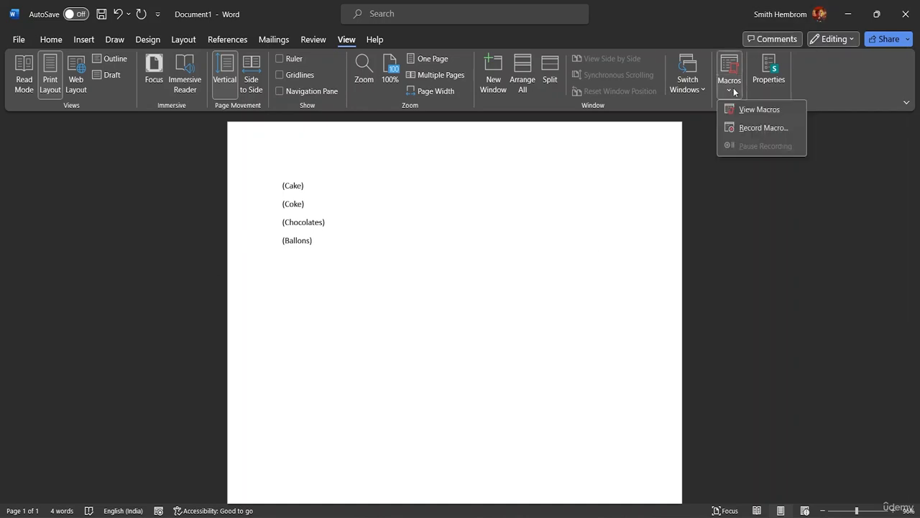
left_click(760, 108)
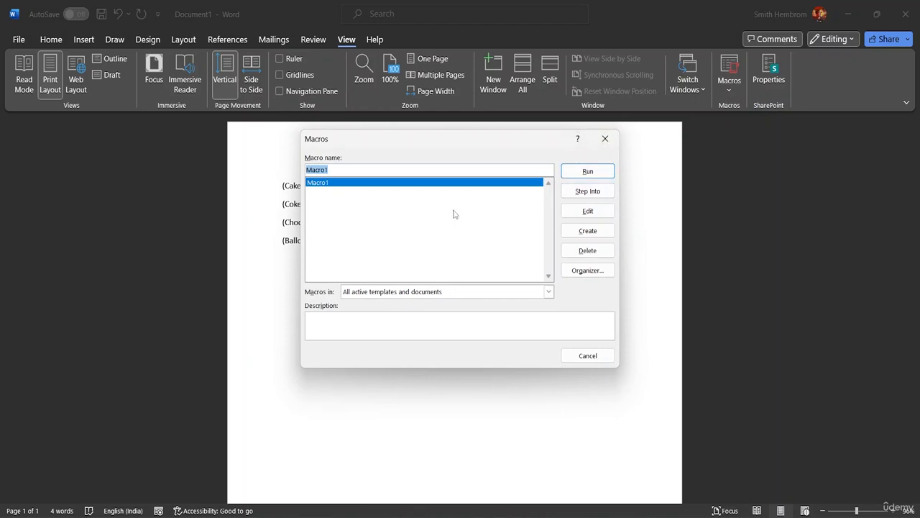
left_click(588, 172)
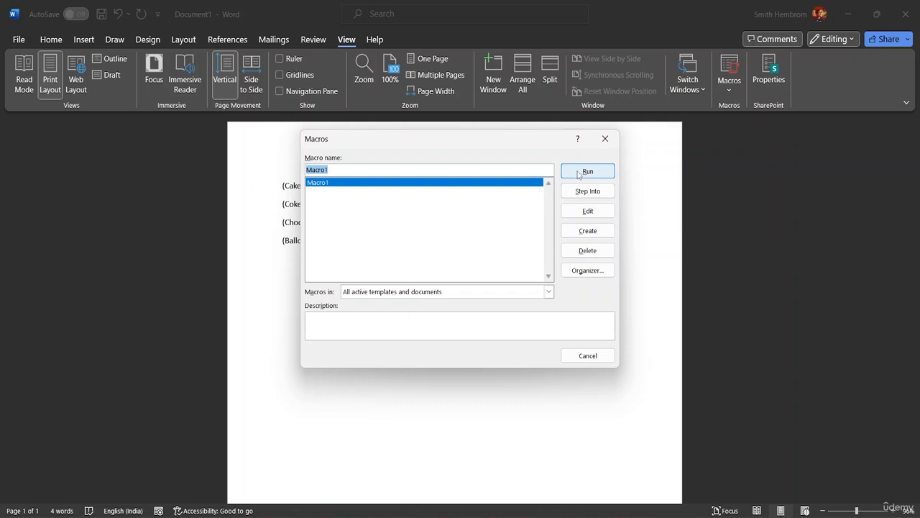
left_click(583, 213)
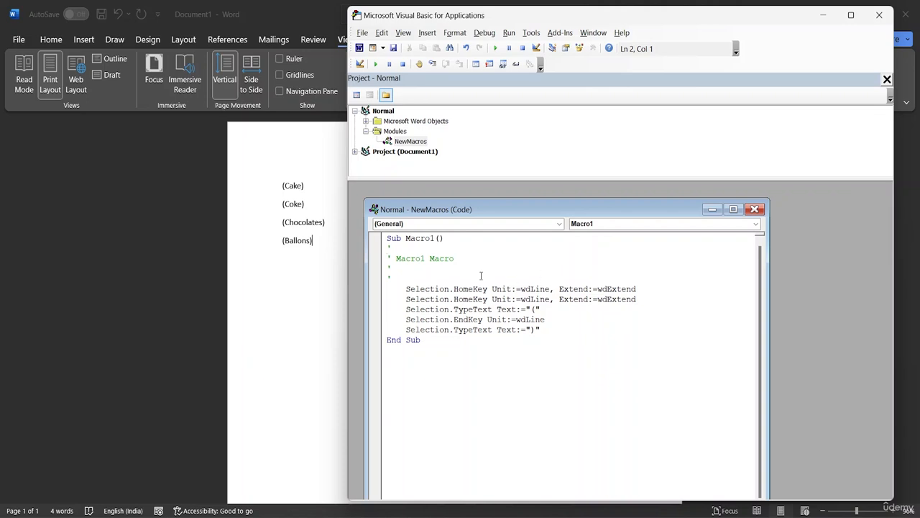
left_click_drag(542, 212, 571, 201)
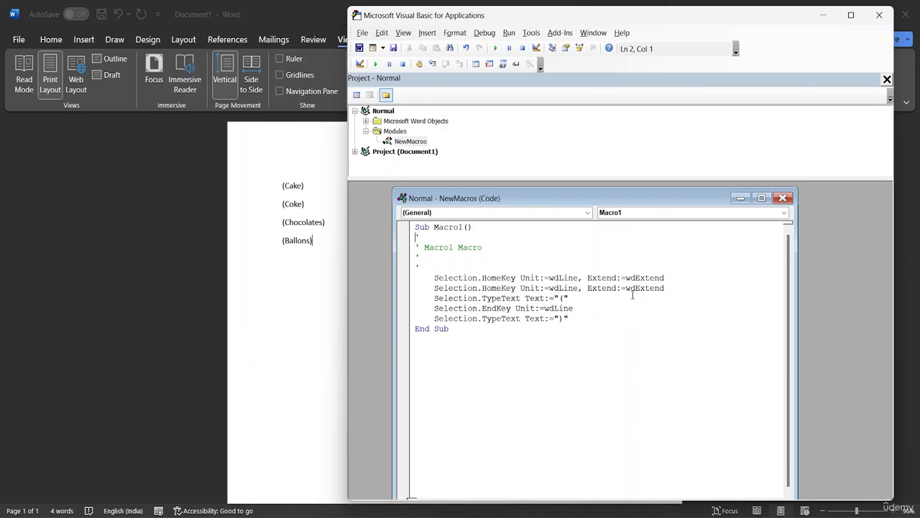
Step: Change the text inserted by Macro1's last TypeText line to an opening bracket "("
left_click(566, 319)
key("BackSpace")
type("(")
Step: Replace the bracket in Macro1's first TypeText line with an empty string, keeping the statement on one line
left_click(561, 301)
key("BackSpace")
type(")")
key("Return")
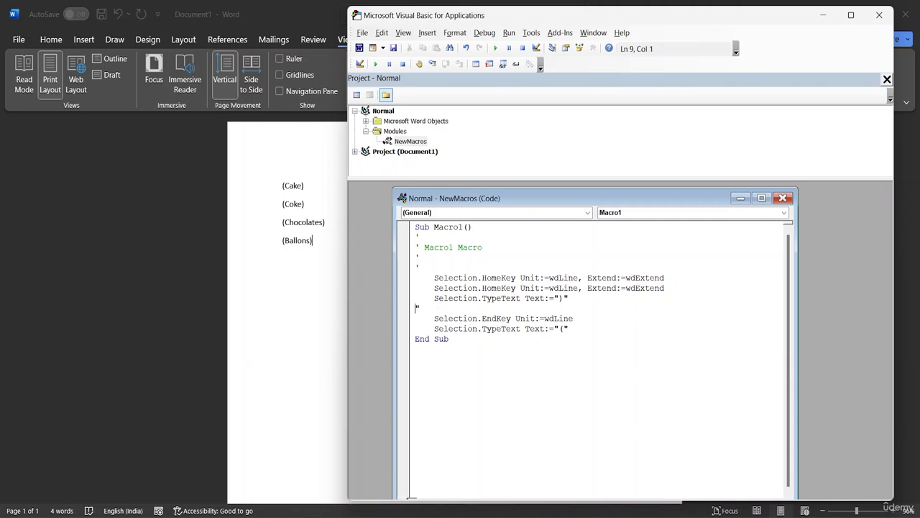
key("Tab")
key("BackSpace")
key("BackSpace")
key("BackSpace")
key("BackSpace")
left_click(596, 373)
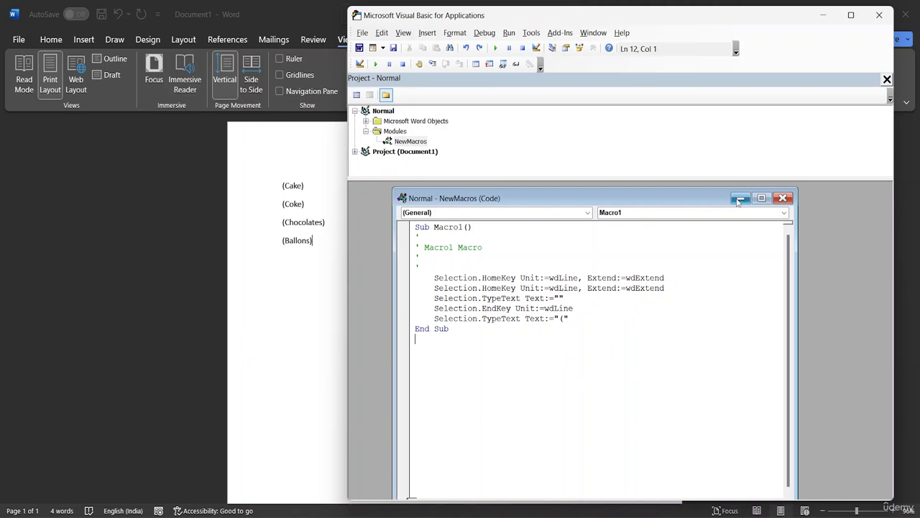
Step: Return to the Word document and test the edited Macro1 after the Ballons line, clearing the extra bracket from the line below
left_click(739, 199)
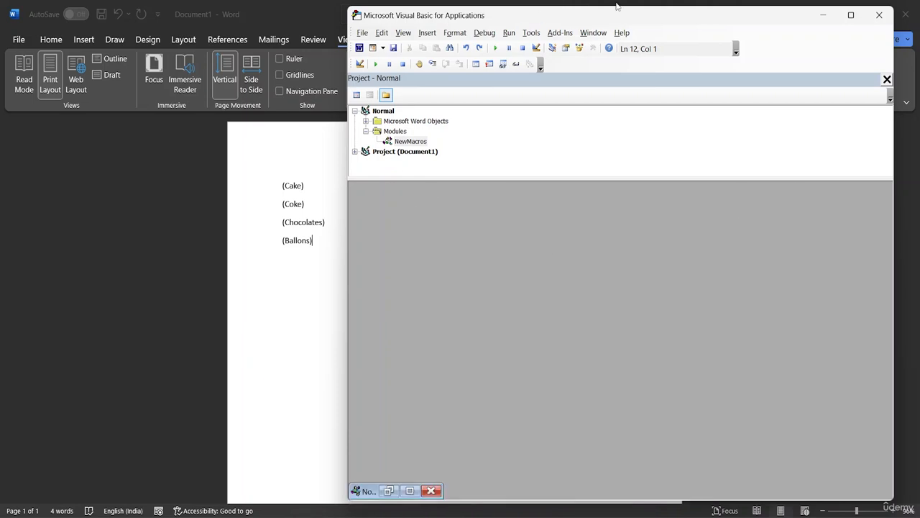
left_click(821, 14)
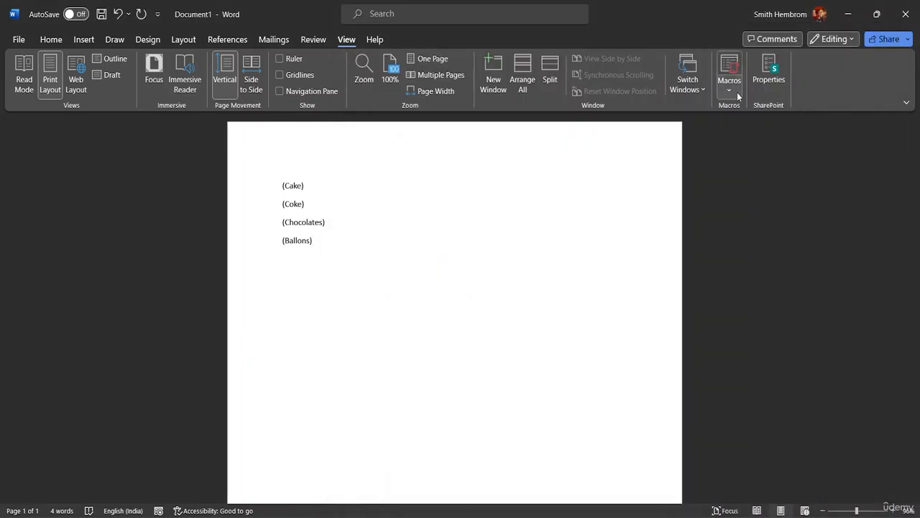
left_click(729, 89)
left_click(755, 109)
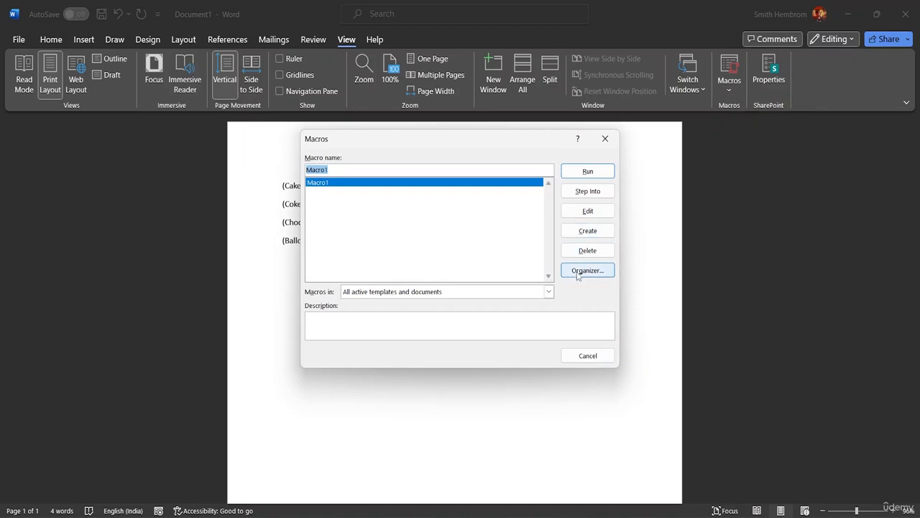
left_click(596, 174)
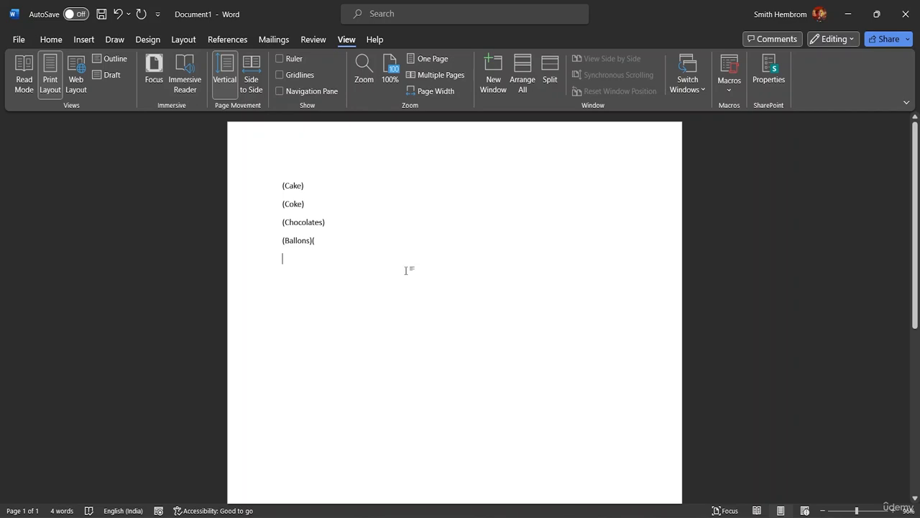
type("(")
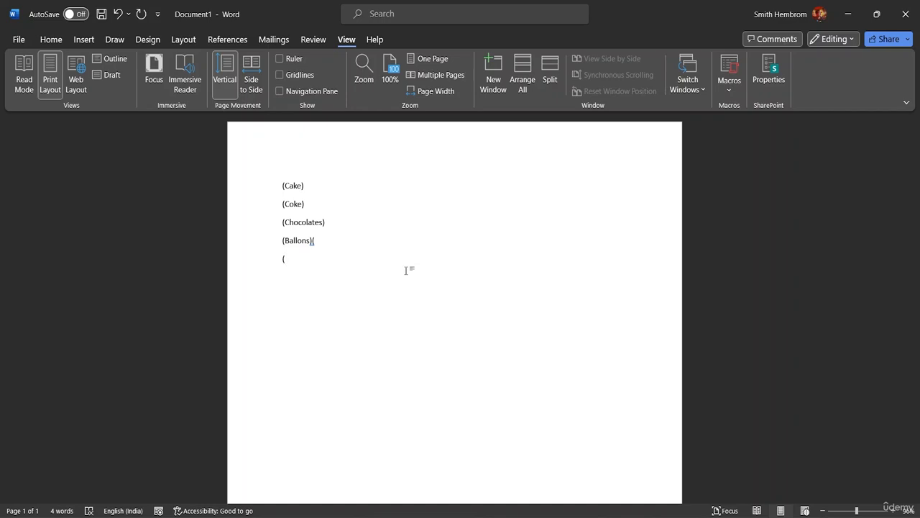
key("BackSpace")
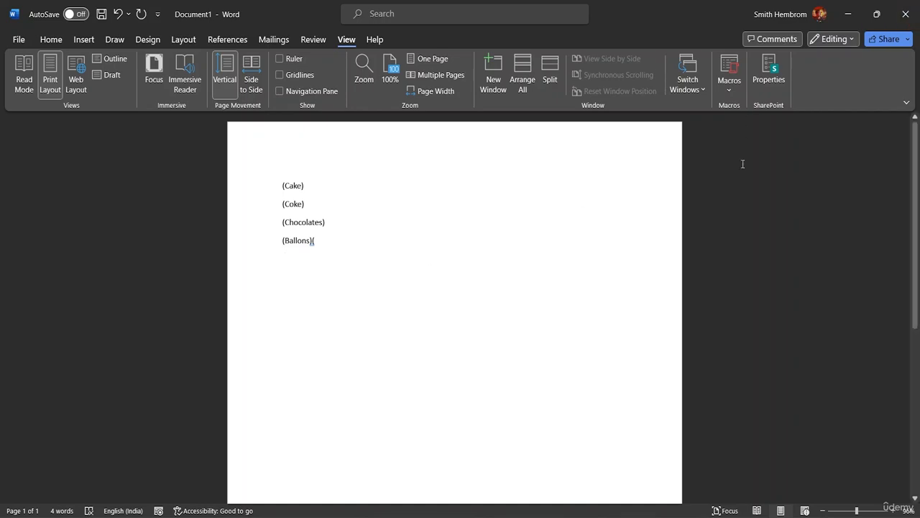
Step: Reopen Macro1's code to check its edited TypeText lines, and close the Visual Basic editor
left_click(729, 83)
left_click(745, 109)
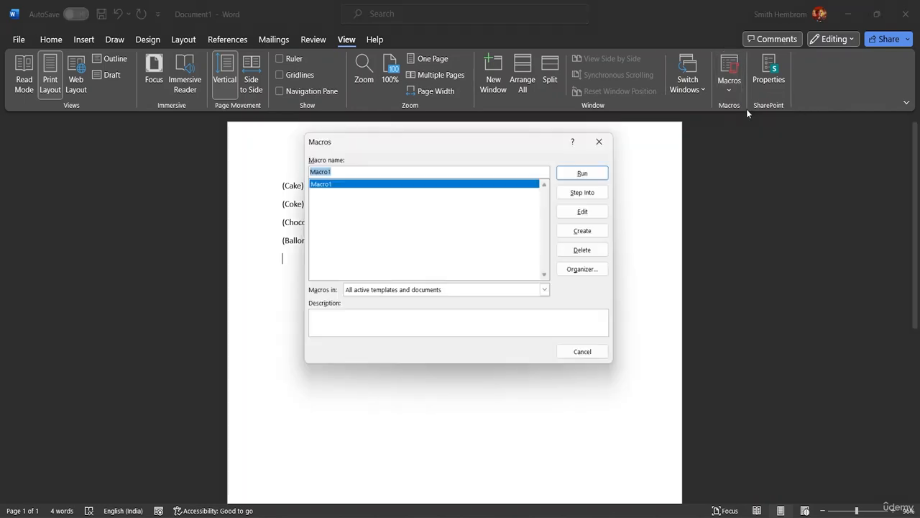
left_click(595, 212)
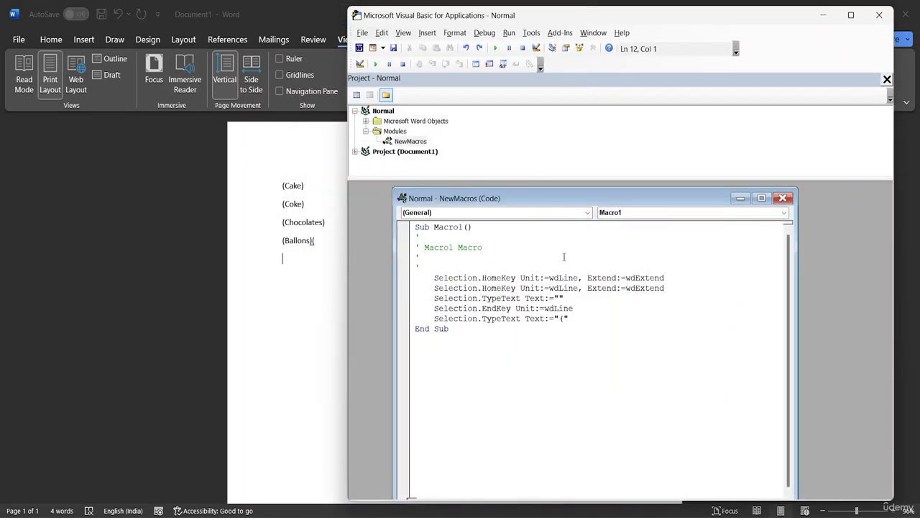
left_click(878, 14)
left_click(729, 90)
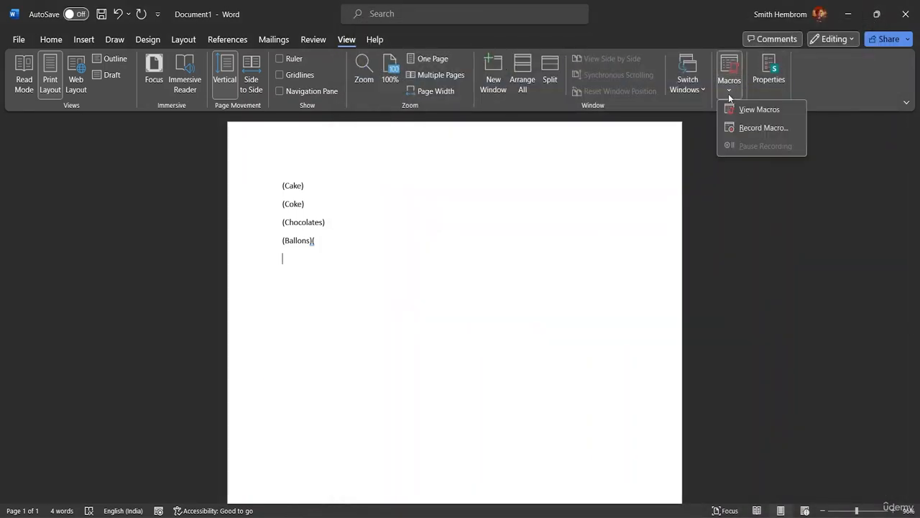
left_click(753, 110)
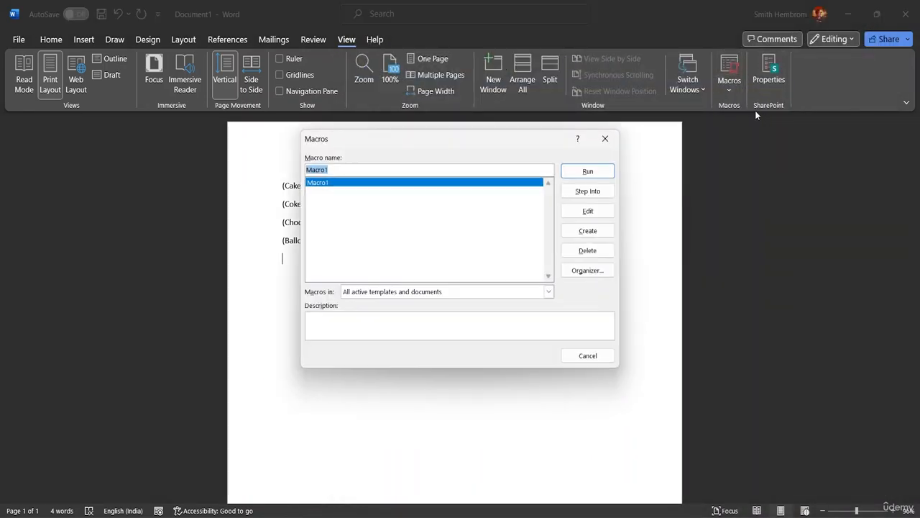
left_click(584, 251)
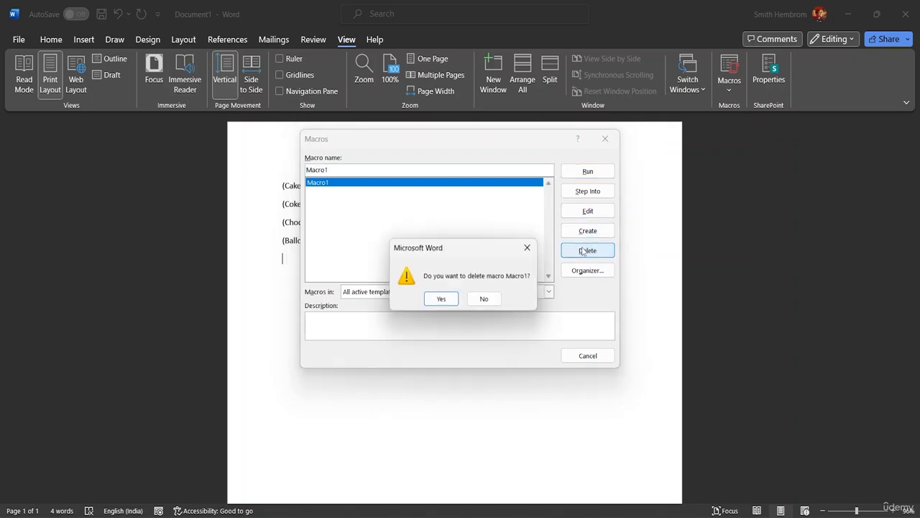
left_click(530, 249)
left_click(575, 230)
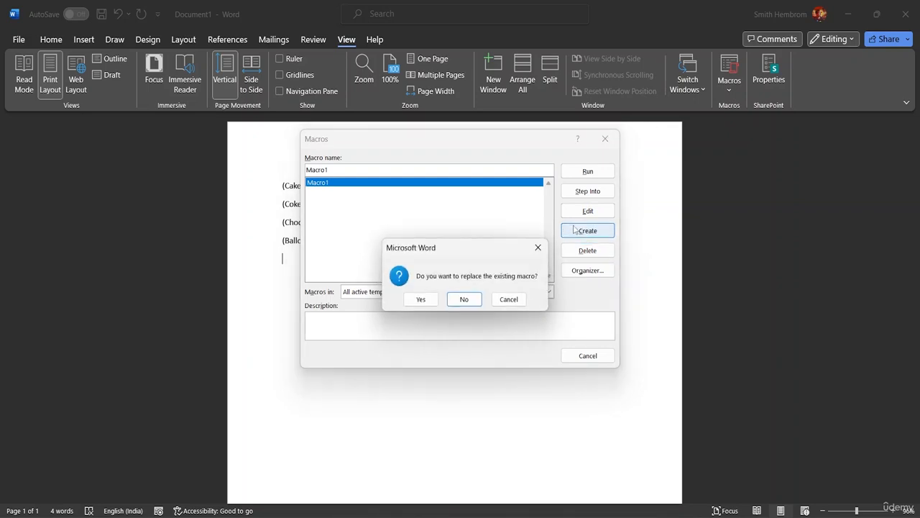
left_click(510, 299)
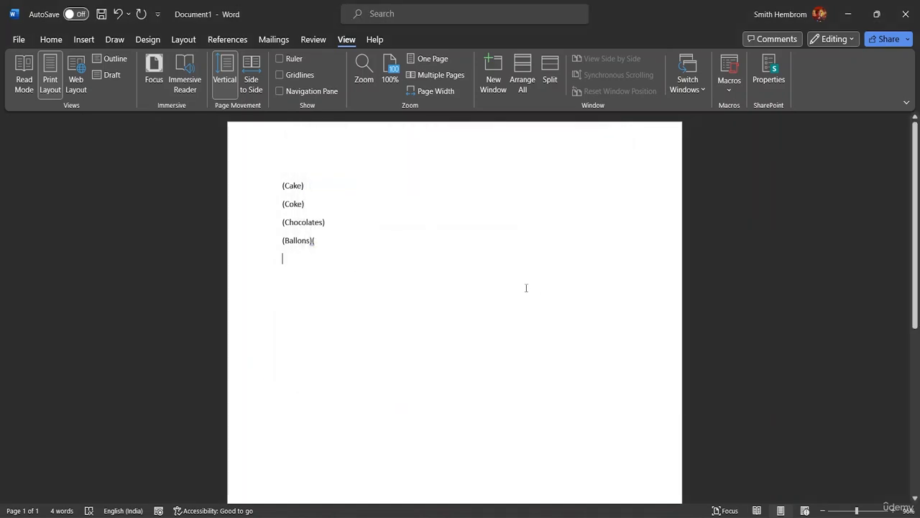
Step: Delete Macro1 from the saved macros and close the macro list
left_click(727, 86)
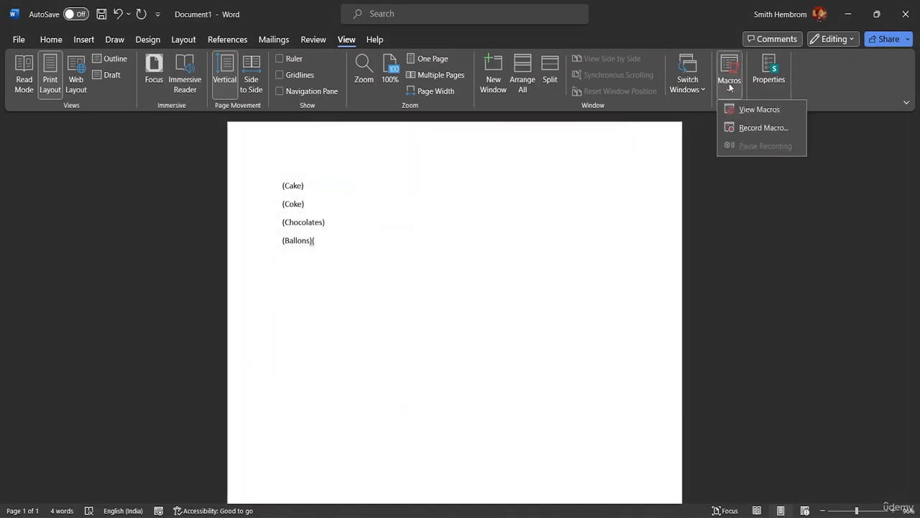
left_click(741, 110)
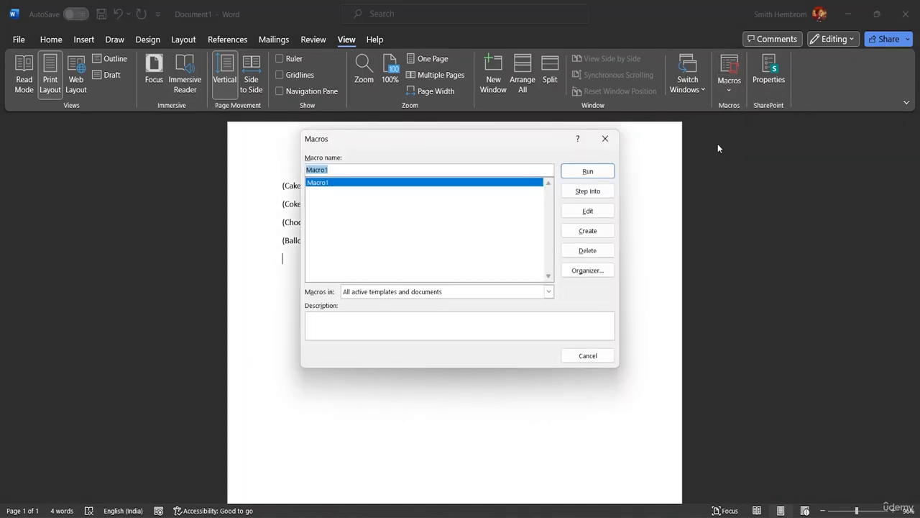
left_click(587, 250)
left_click(441, 302)
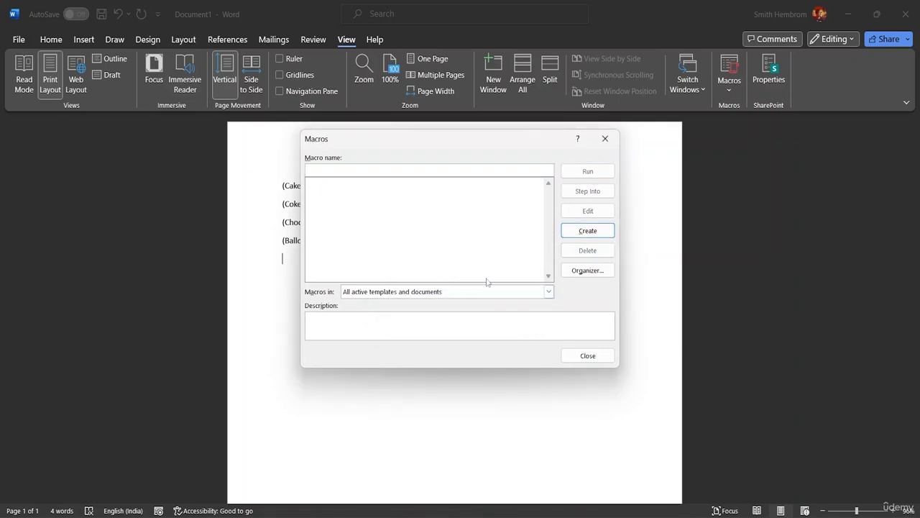
left_click(588, 355)
Step: Clear all the bracketed words from the document, from the Ballons line back to Cake
key("BackSpace")
key("BackSpace")
key("BackSpace")
key("BackSpace")
key("BackSpace")
key("BackSpace")
key("BackSpace")
key("BackSpace")
key("BackSpace")
key("BackSpace")
key("BackSpace")
key("BackSpace")
key("BackSpace")
key("BackSpace")
key("BackSpace")
key("BackSpace")
key("BackSpace")
key("BackSpace")
key("BackSpace")
key("BackSpace")
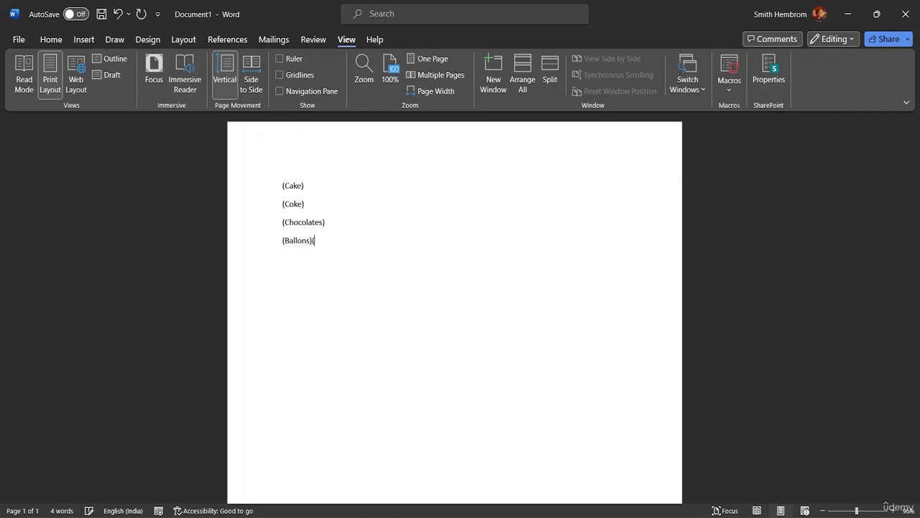
key("BackSpace")
key("BackSpace")
key("BackSpace")
key("BackSpace")
key("BackSpace")
key("BackSpace")
key("BackSpace")
key("BackSpace")
key("BackSpace")
key("BackSpace")
key("BackSpace")
key("BackSpace")
key("BackSpace")
key("BackSpace")
key("BackSpace")
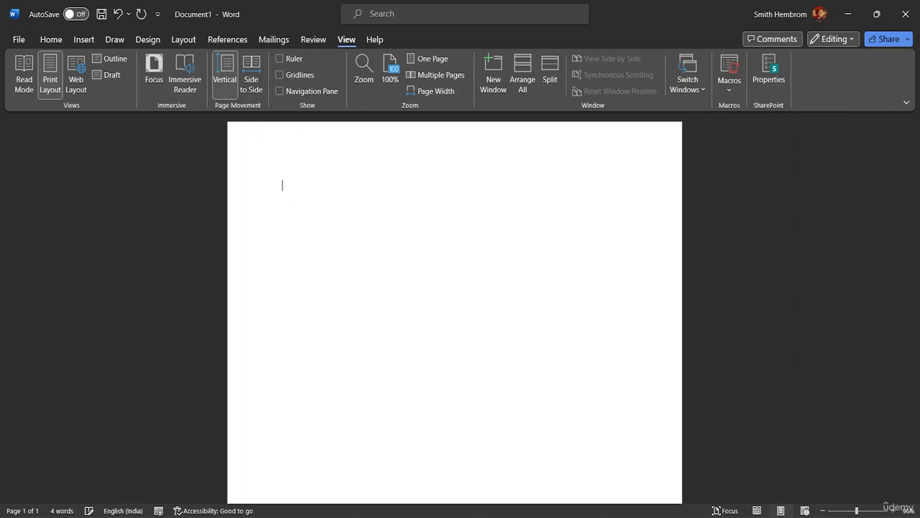